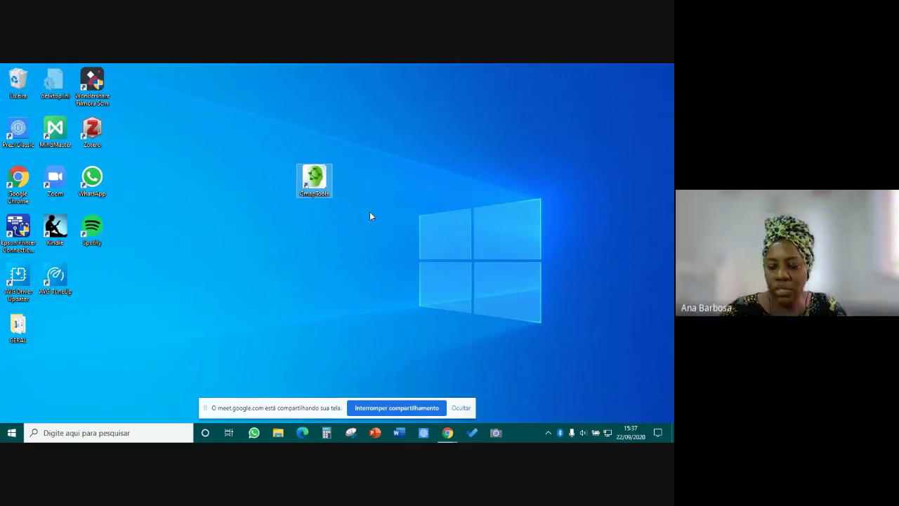
Launch CmapTools and maximize its Mapas Conceituais views window
{"action": "double_click", "coordinate": [323, 181]}
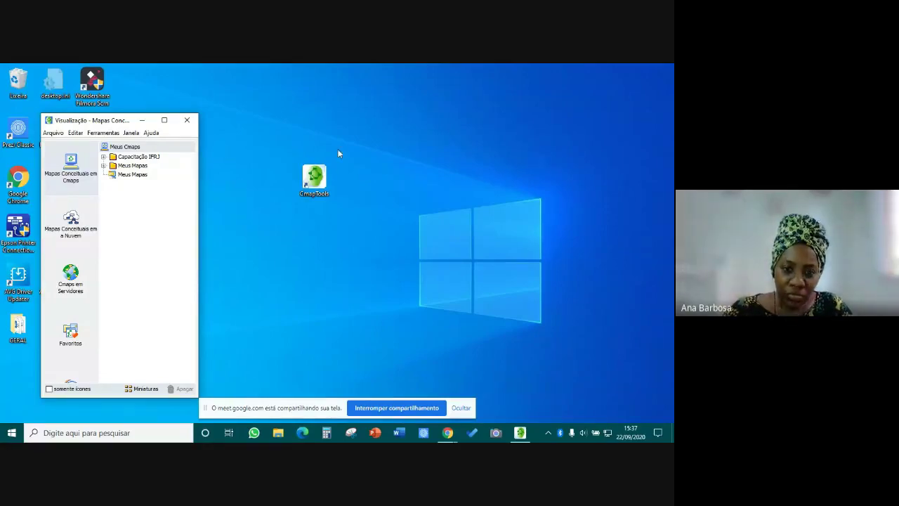
{"action": "left_click", "coordinate": [163, 120]}
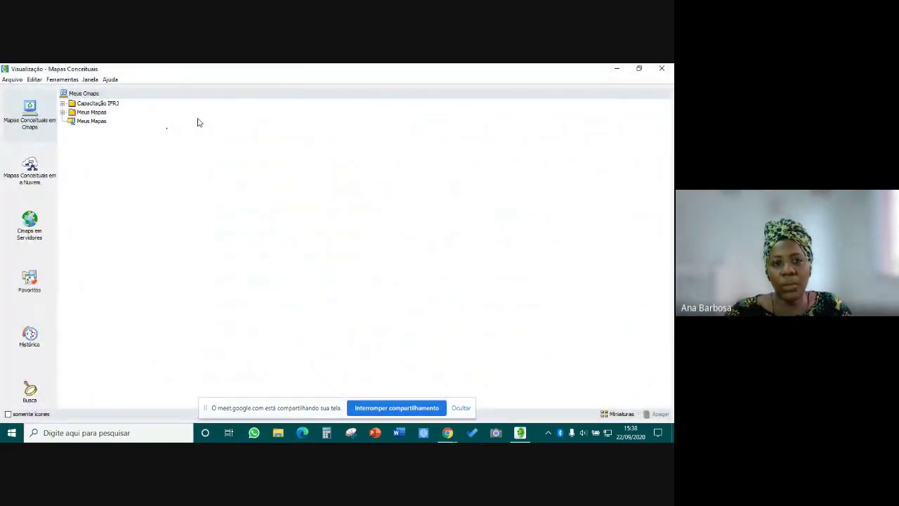
{"action": "left_click", "coordinate": [457, 408]}
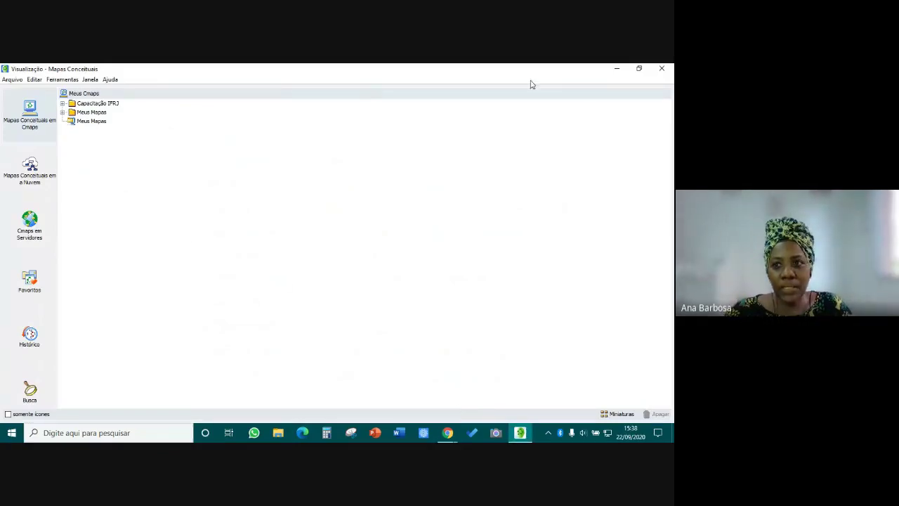
{"action": "left_click", "coordinate": [638, 69]}
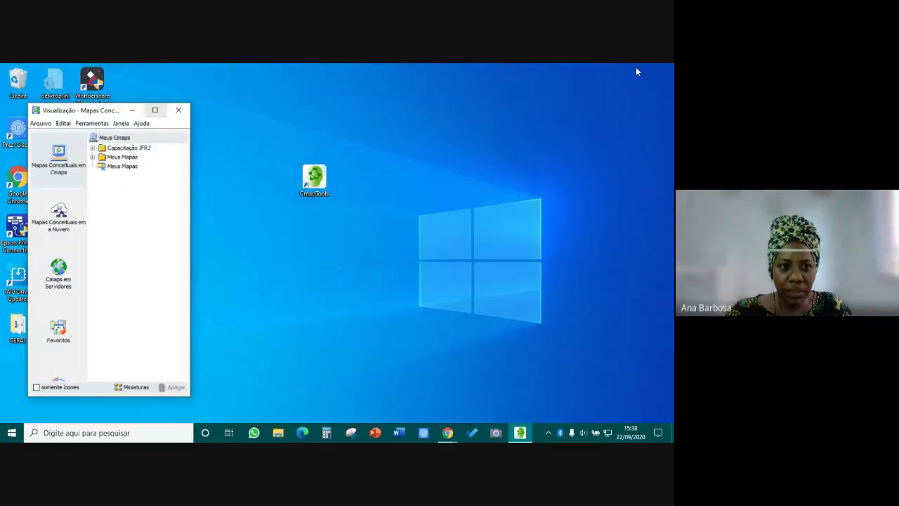
{"action": "left_click", "coordinate": [166, 120]}
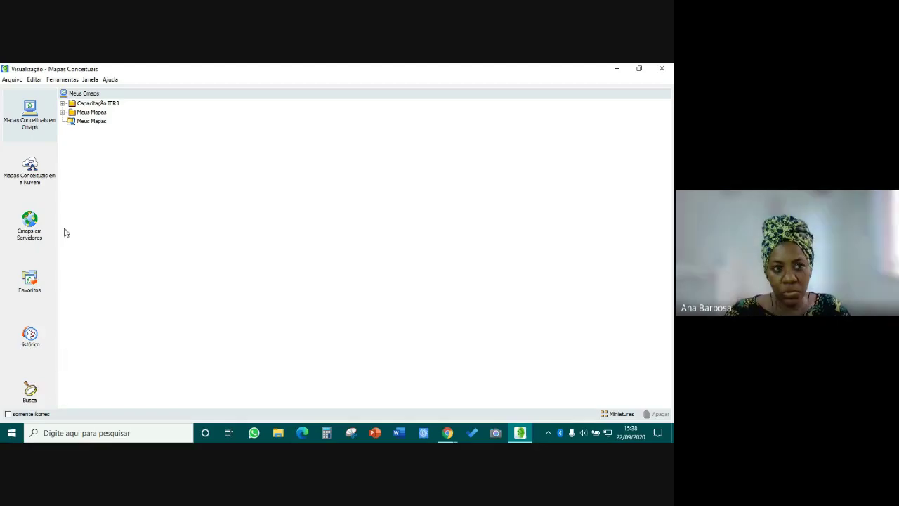
Open the Capacitação IFRJ folder from Meus Cmaps and maximize its window
{"action": "left_click", "coordinate": [113, 103]}
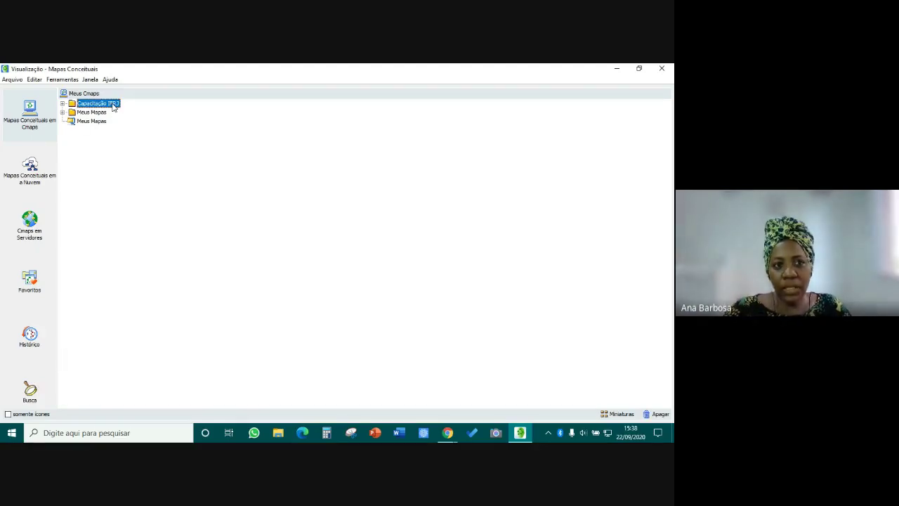
{"action": "double_click", "coordinate": [112, 104]}
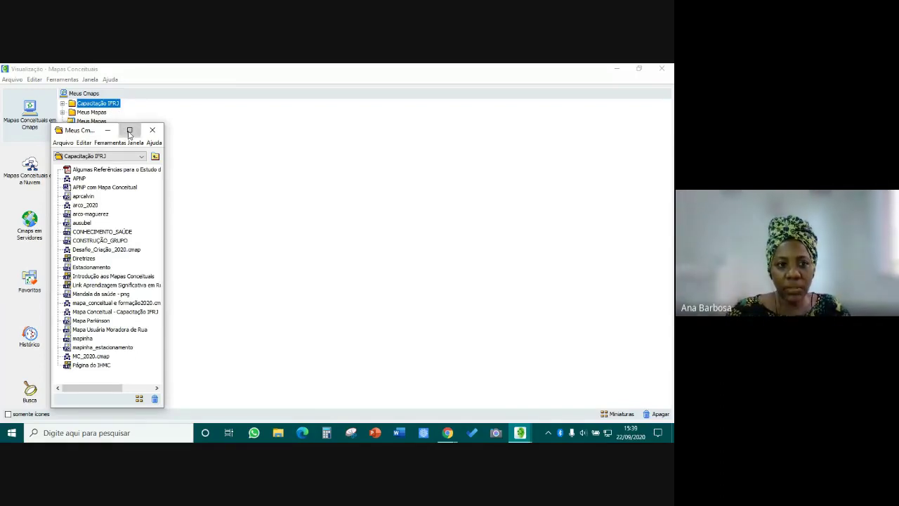
{"action": "left_click", "coordinate": [129, 132]}
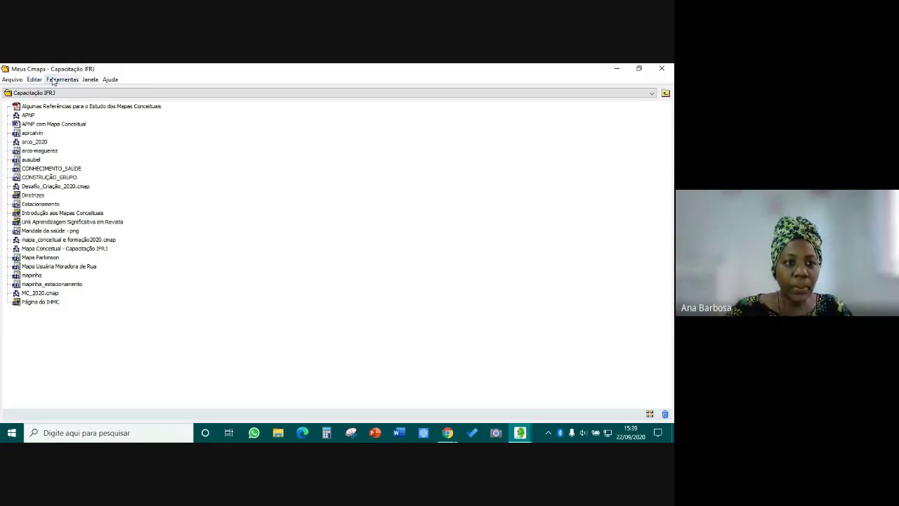
Sort the resources in the Capacitação IFRJ folder by type (Tipo)
{"action": "left_click", "coordinate": [61, 80]}
{"action": "mouse_move", "coordinate": [86, 81]}
{"action": "mouse_move", "coordinate": [17, 83]}
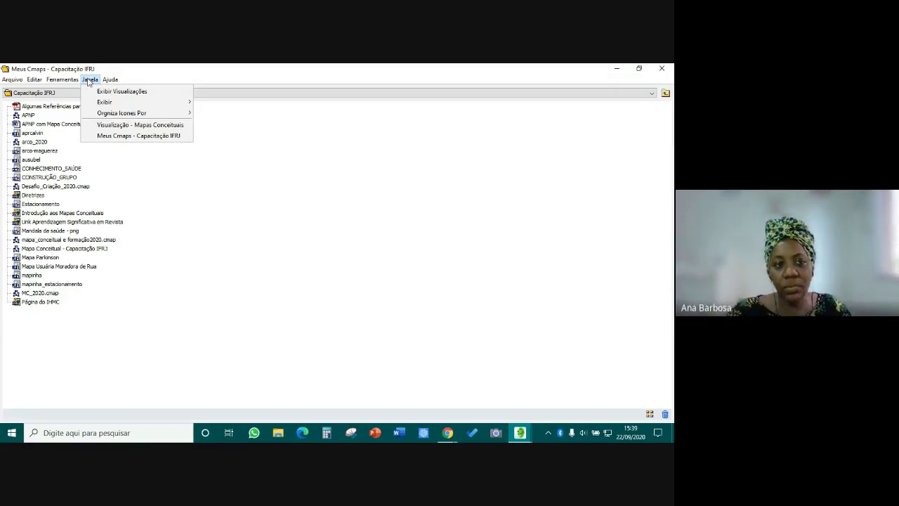
{"action": "mouse_move", "coordinate": [103, 115]}
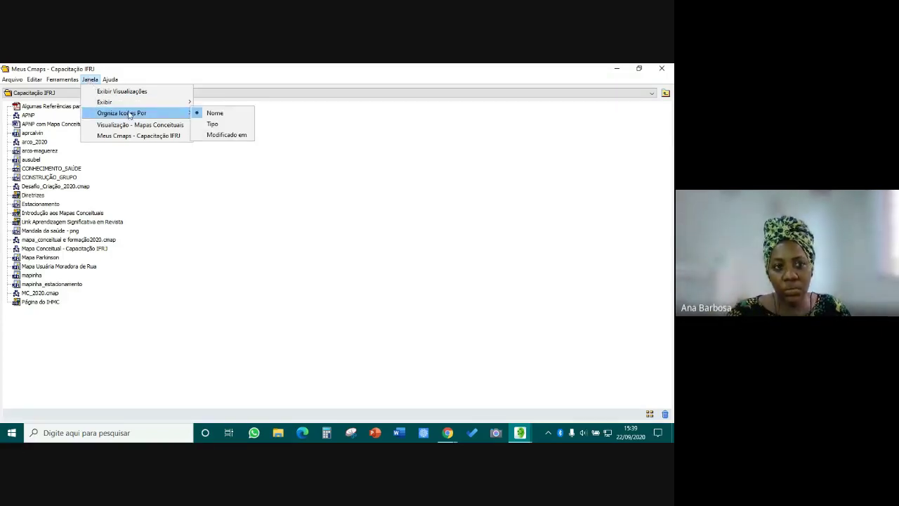
{"action": "left_click", "coordinate": [213, 124]}
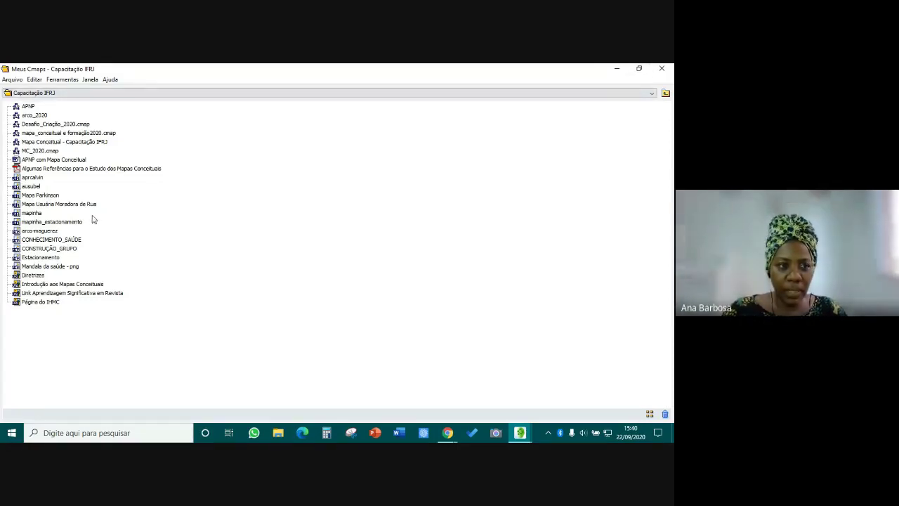
Open the Mapa Conceitual - Capacitação IFRJ map in a maximized window and set its zoom to 125%
{"action": "left_click", "coordinate": [53, 143]}
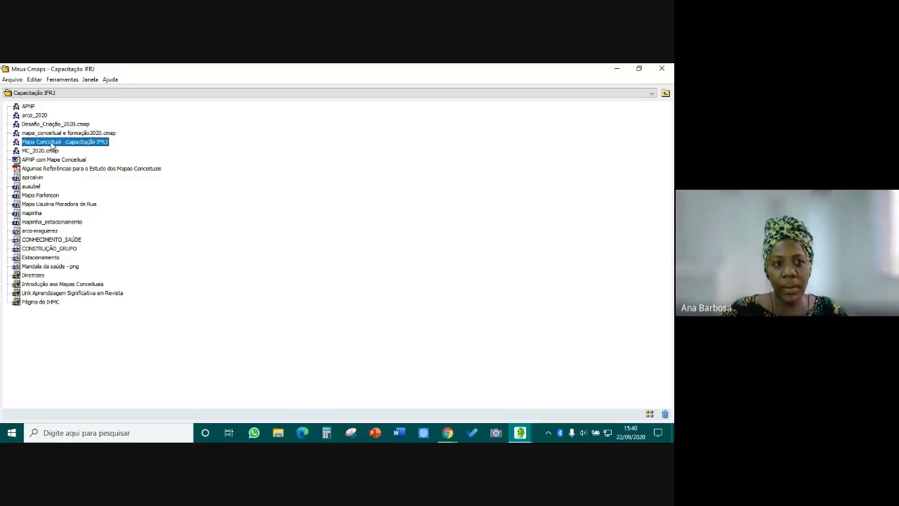
{"action": "double_click", "coordinate": [52, 143]}
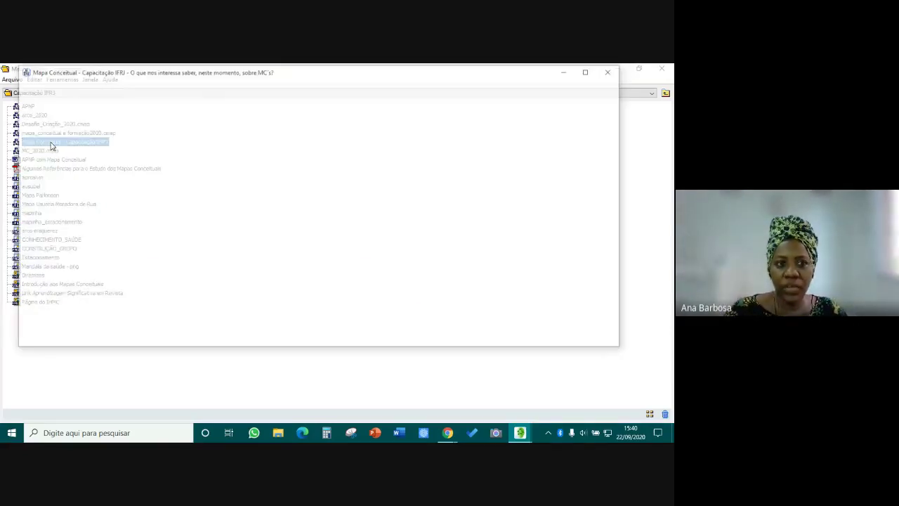
{"action": "left_click", "coordinate": [589, 72]}
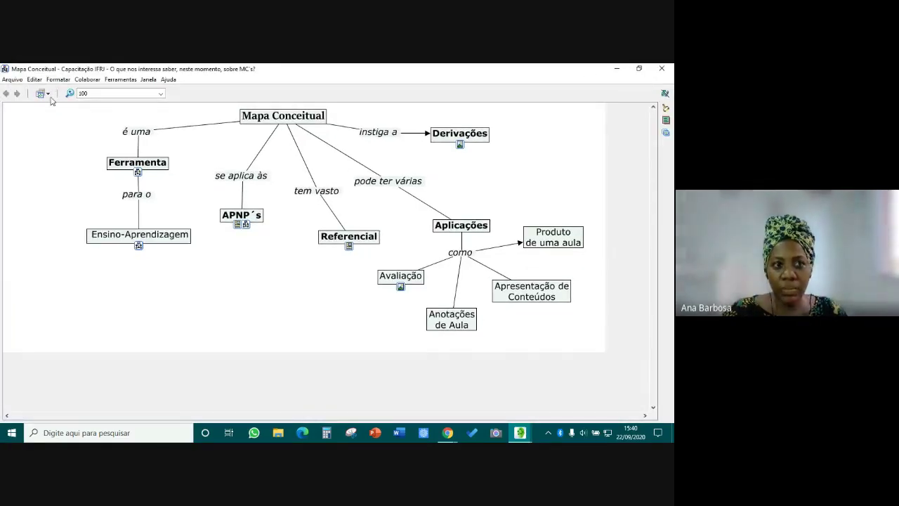
{"action": "left_click", "coordinate": [157, 94]}
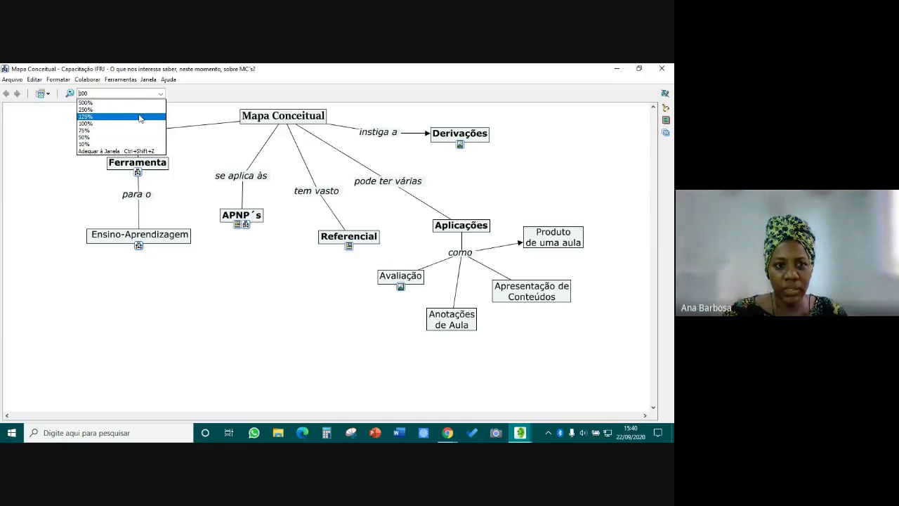
{"action": "left_click", "coordinate": [112, 115]}
{"action": "scroll", "coordinate": [284, 207], "scroll_direction": "up", "scroll_amount": 1}
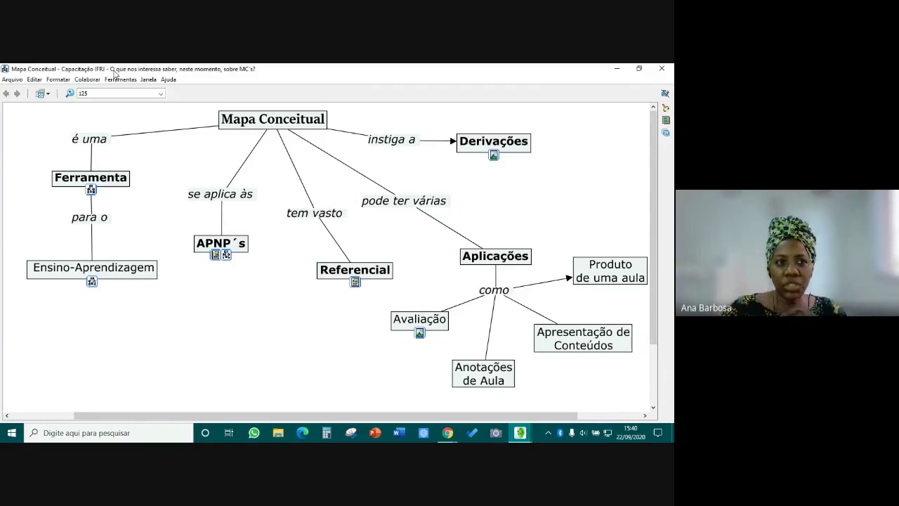
Review the concept map's resource properties, including its focus question and author details
{"action": "left_click", "coordinate": [5, 83]}
{"action": "mouse_move", "coordinate": [34, 83]}
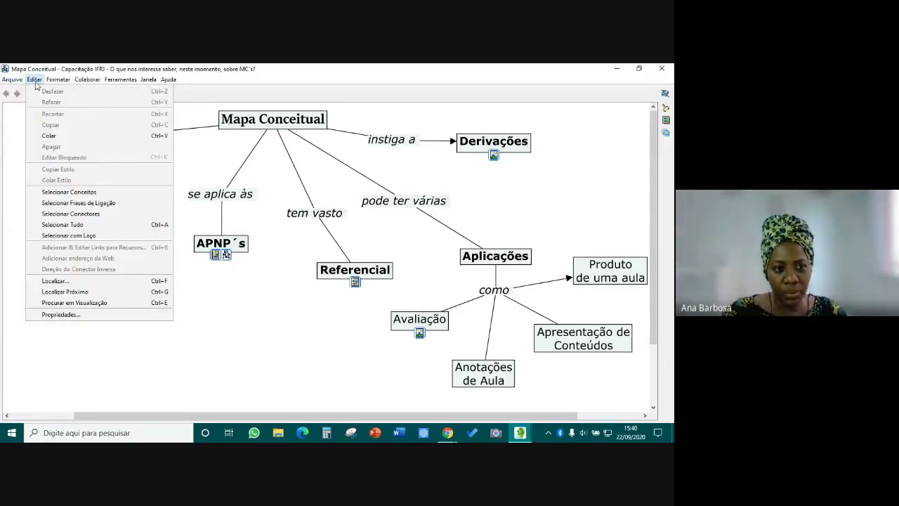
{"action": "left_click", "coordinate": [48, 315]}
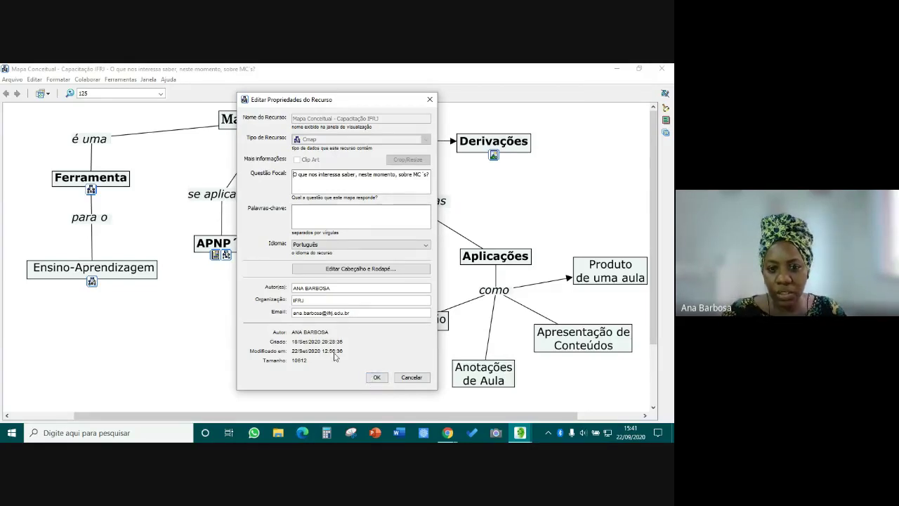
{"action": "left_click", "coordinate": [383, 381]}
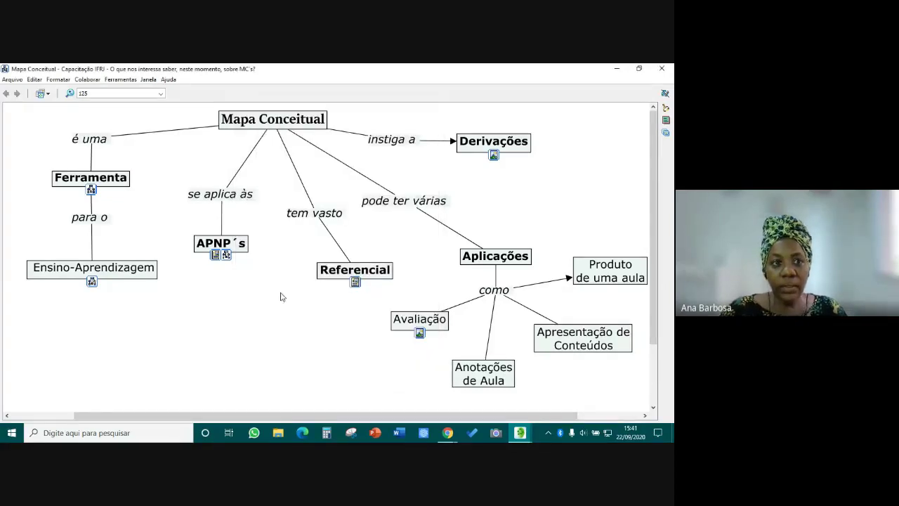
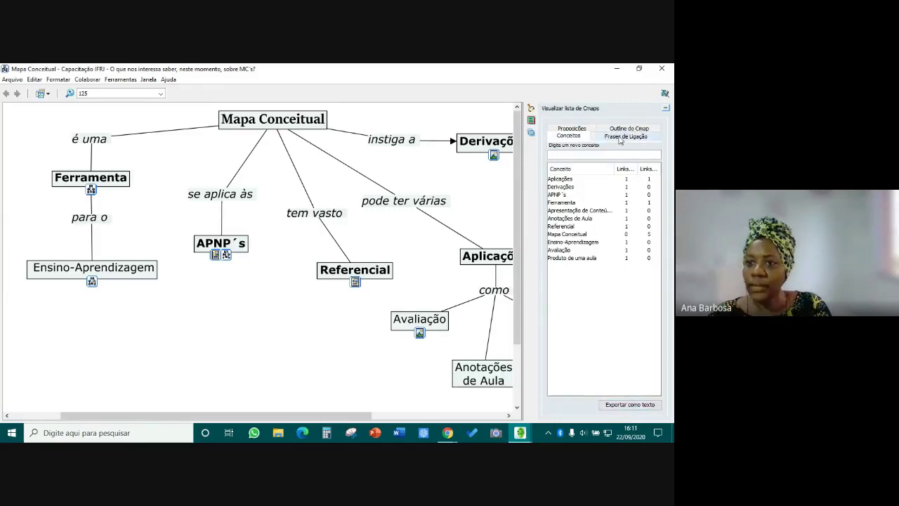
Locate the linking phrase "como" through the list of Frases de Ligação and view it in the full map
{"action": "left_click", "coordinate": [620, 137]}
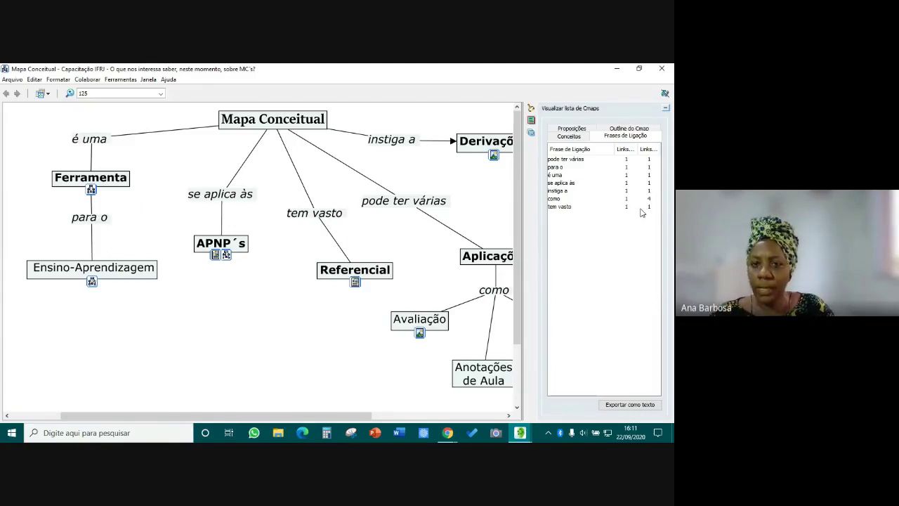
{"action": "left_click", "coordinate": [560, 201]}
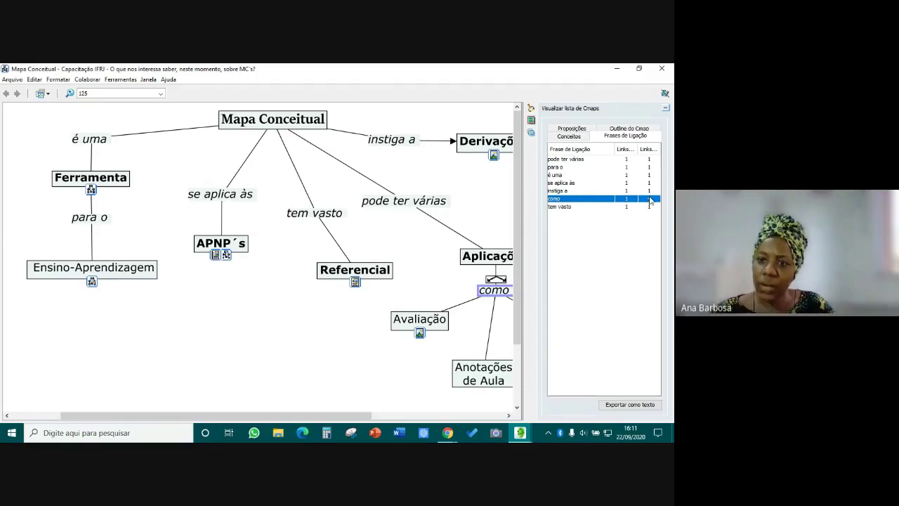
{"action": "left_click", "coordinate": [665, 108]}
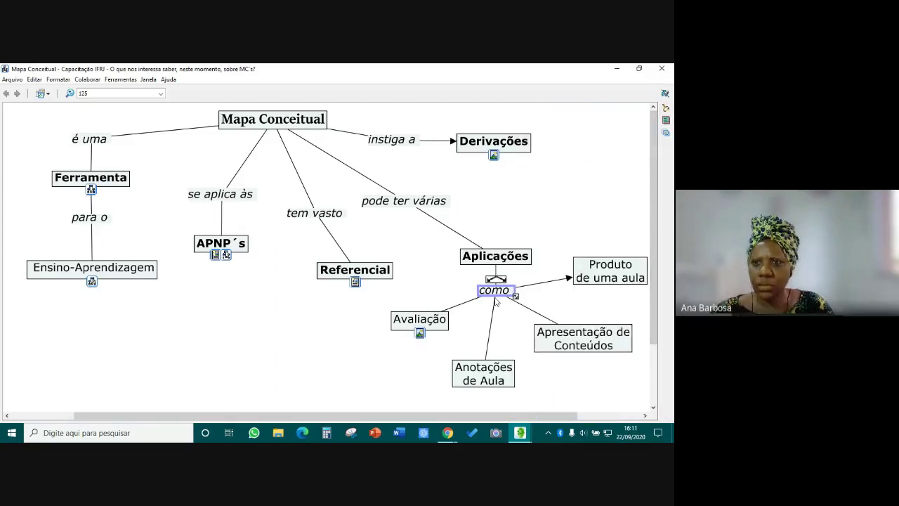
Examine the map's lists of concepts, outline, linking phrases and propositions, and collapse the Cmap list view
{"action": "left_click", "coordinate": [666, 110]}
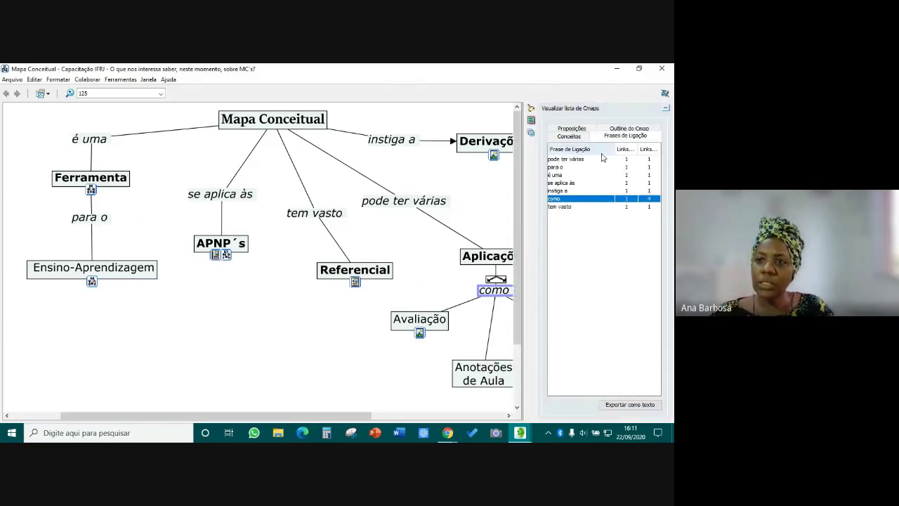
{"action": "left_click", "coordinate": [570, 137]}
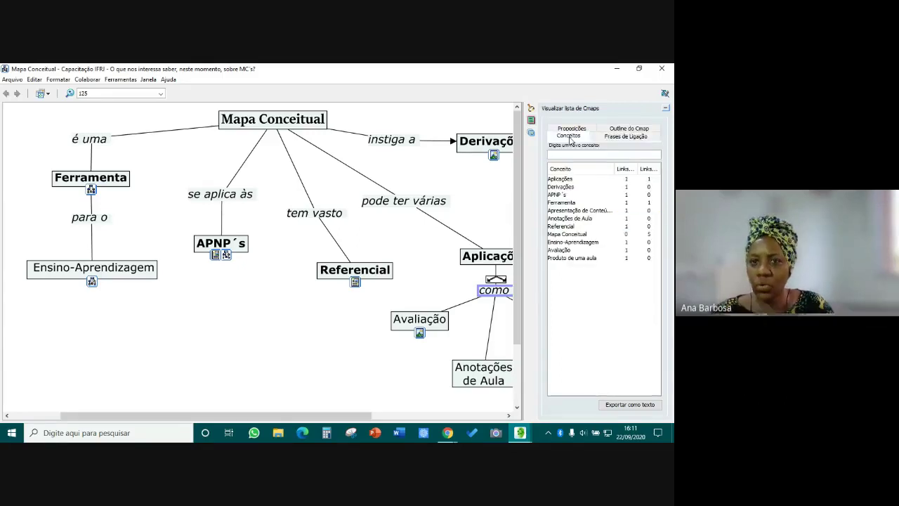
{"action": "left_click", "coordinate": [625, 130]}
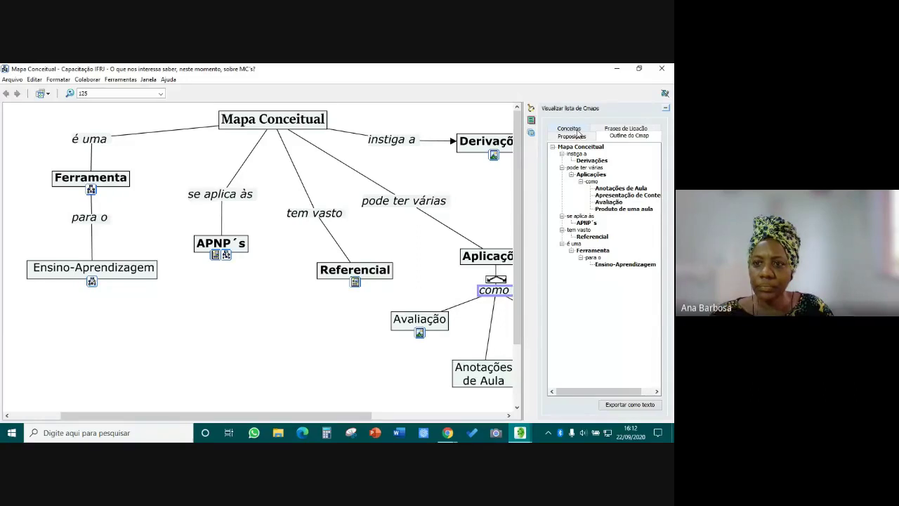
{"action": "left_click", "coordinate": [575, 130]}
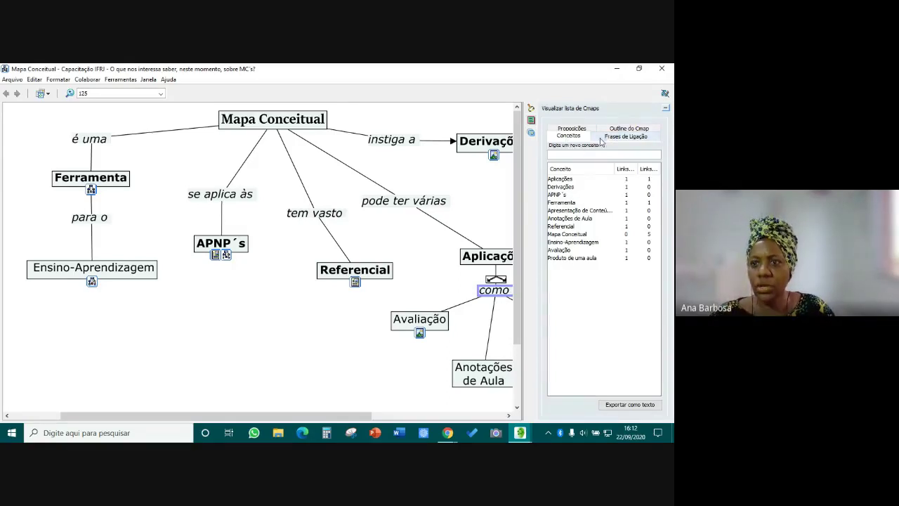
{"action": "left_click", "coordinate": [602, 139]}
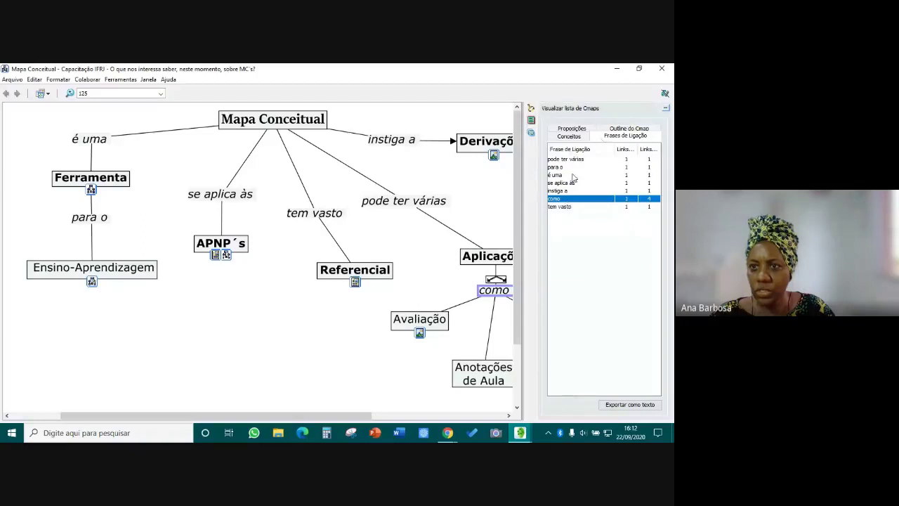
{"action": "left_click", "coordinate": [572, 129]}
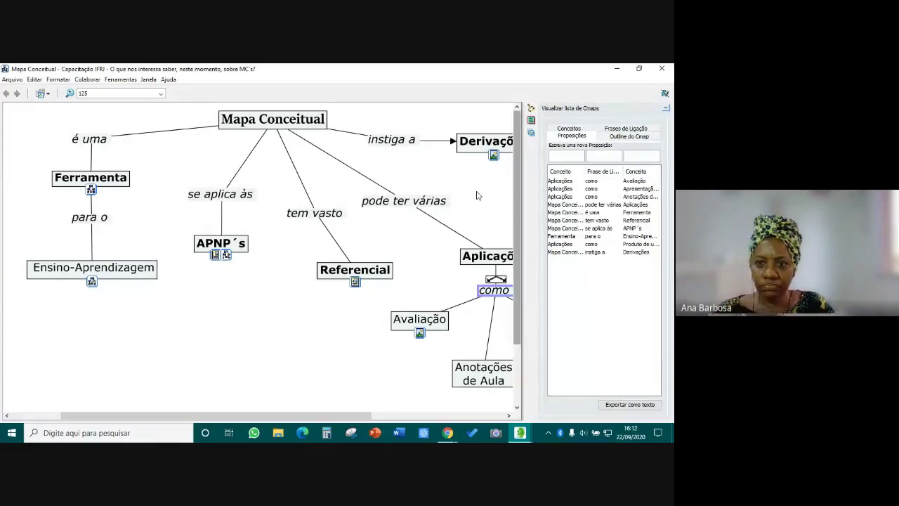
{"action": "left_click", "coordinate": [666, 109]}
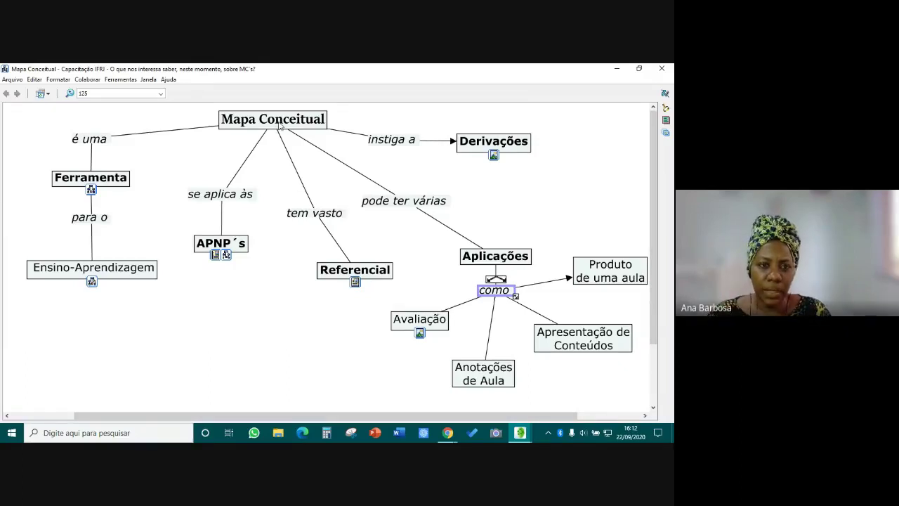
View the Introdução aos Mapas Conceituais video attached to Referencial, paused at about 0:38, and return to the concept map
{"action": "left_click", "coordinate": [355, 282]}
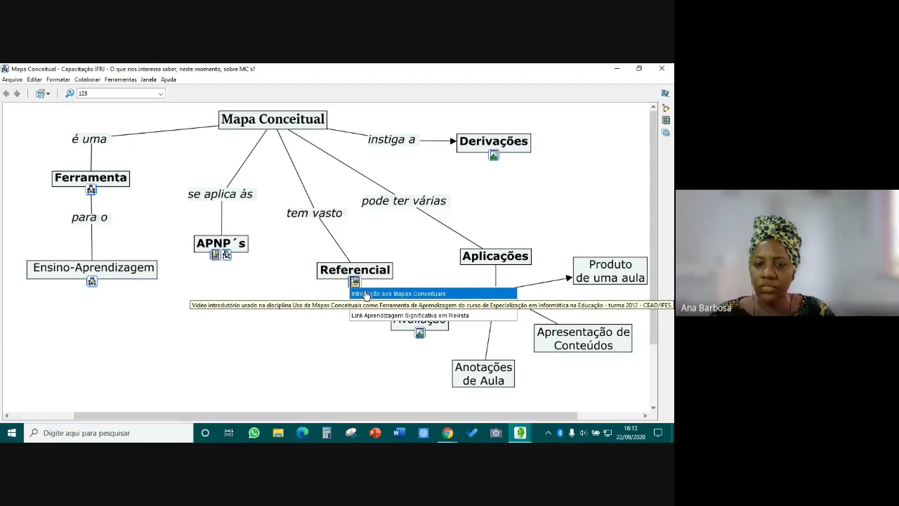
{"action": "left_click", "coordinate": [365, 294]}
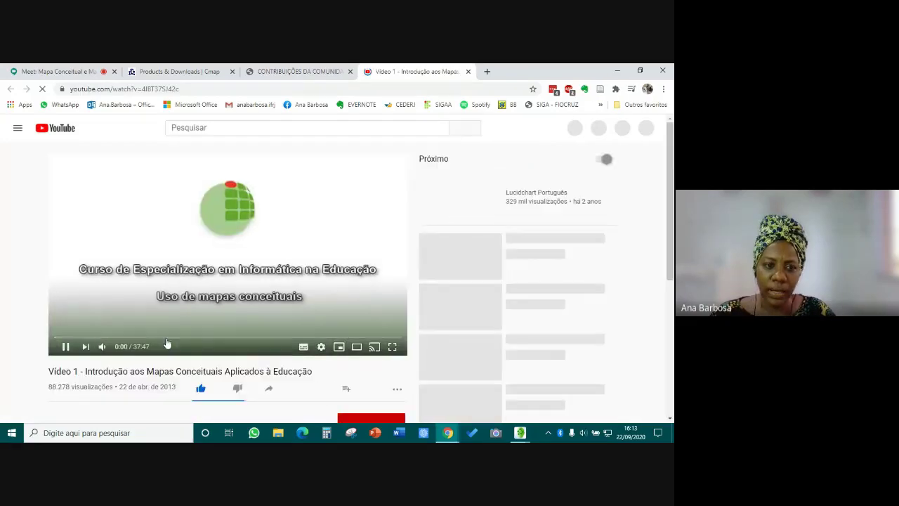
{"action": "left_click", "coordinate": [65, 346]}
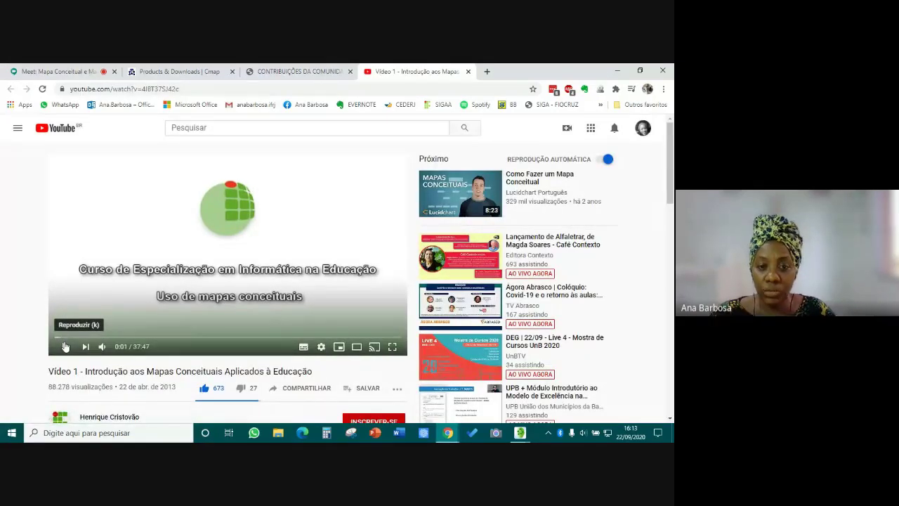
{"action": "left_click", "coordinate": [60, 338]}
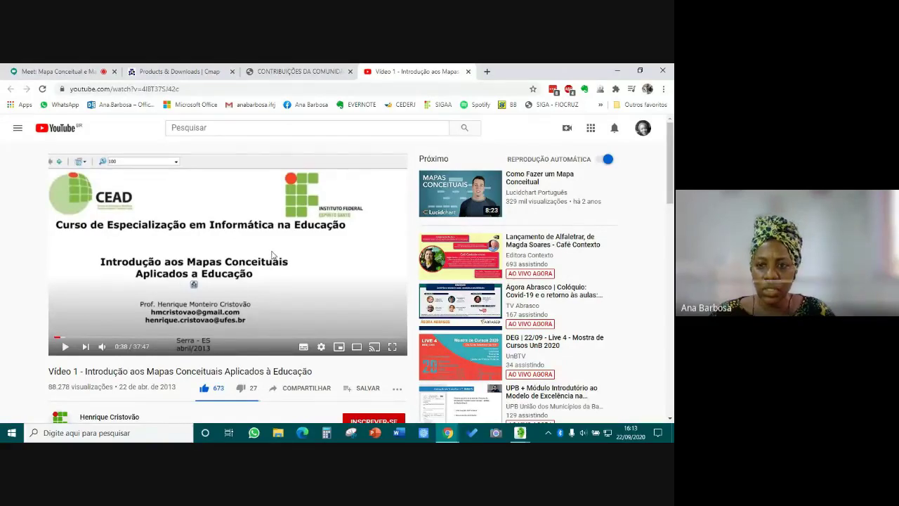
{"action": "left_click", "coordinate": [620, 71]}
Read the document Algumas Referências para o Estudo dos Mapas Conceituais attached to Referencial through to its last reference, and close it
{"action": "left_click", "coordinate": [355, 282]}
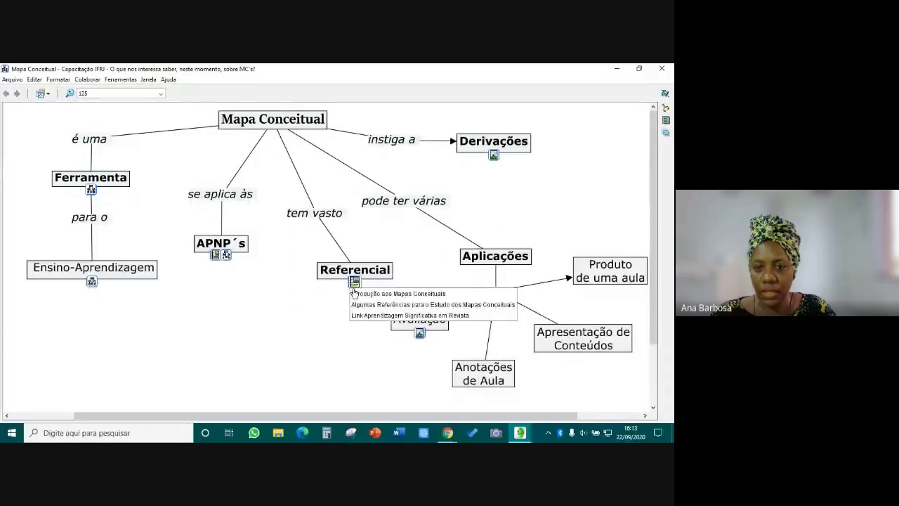
{"action": "left_click", "coordinate": [360, 304]}
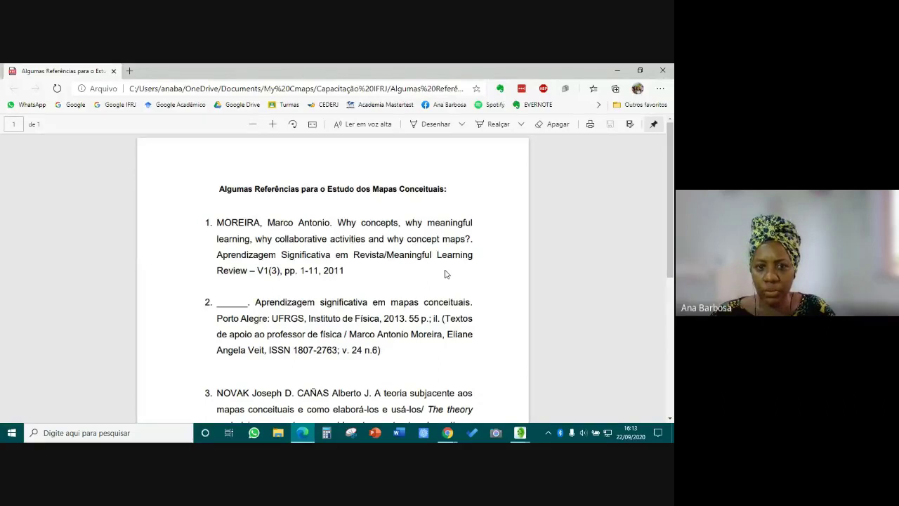
{"action": "scroll", "coordinate": [445, 273], "scroll_direction": "down", "scroll_amount": 1}
{"action": "scroll", "coordinate": [303, 235], "scroll_direction": "up", "scroll_amount": 1}
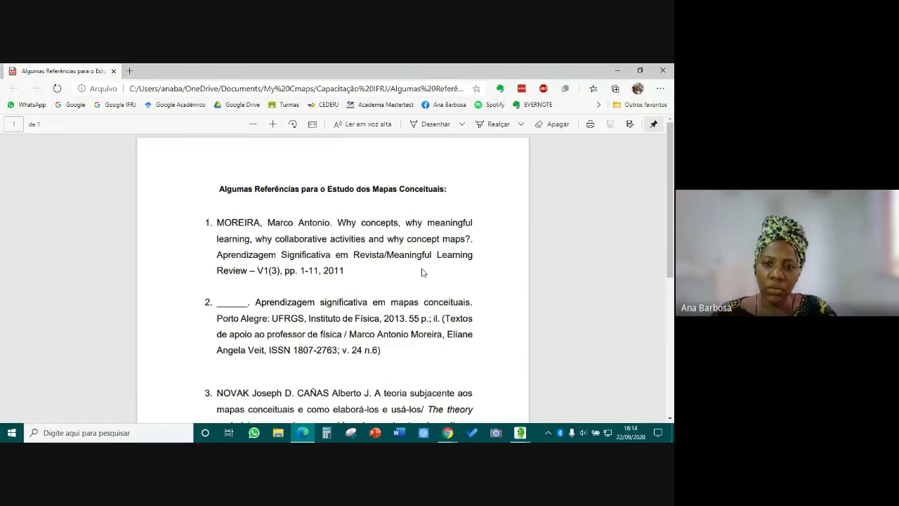
{"action": "scroll", "coordinate": [476, 262], "scroll_direction": "down", "scroll_amount": 2}
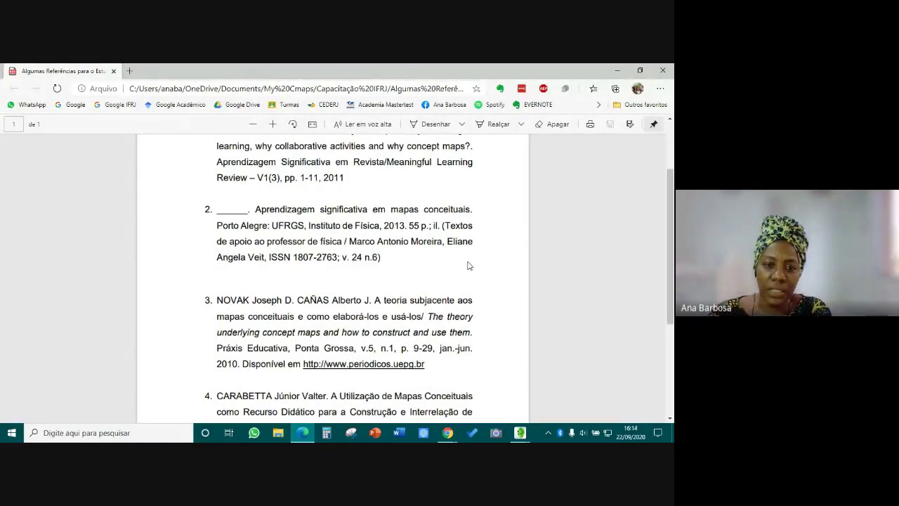
{"action": "scroll", "coordinate": [469, 265], "scroll_direction": "down", "scroll_amount": 2}
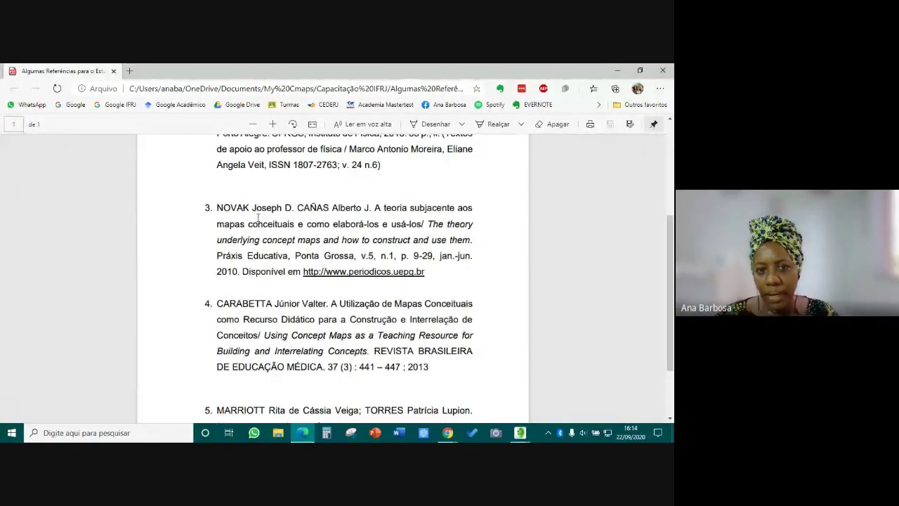
{"action": "scroll", "coordinate": [281, 244], "scroll_direction": "down", "scroll_amount": 2}
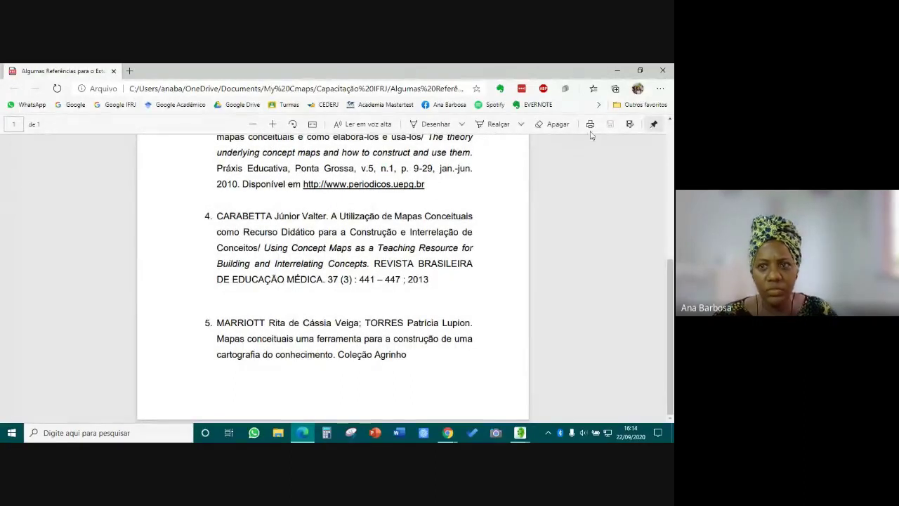
{"action": "left_click", "coordinate": [664, 71]}
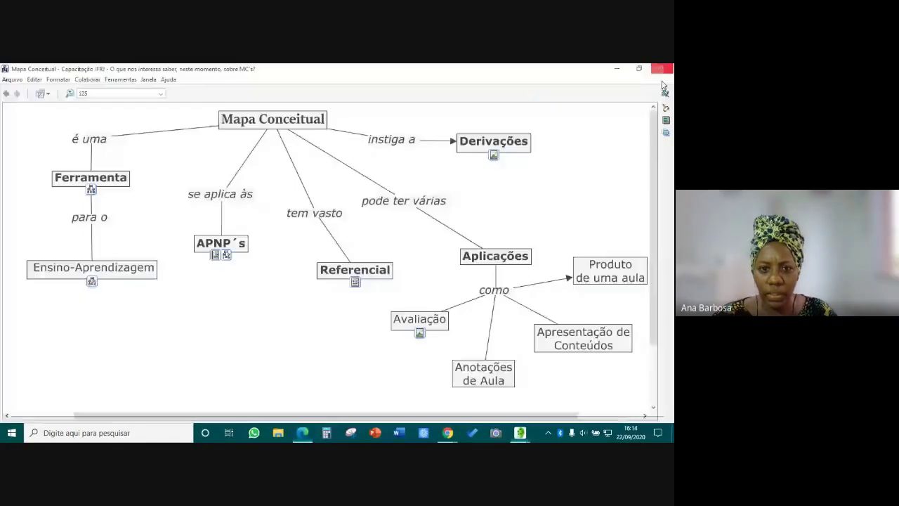
View the Aprendizagem Significativa em Revista website linked to Referencial and return to the concept map
{"action": "left_click", "coordinate": [355, 282]}
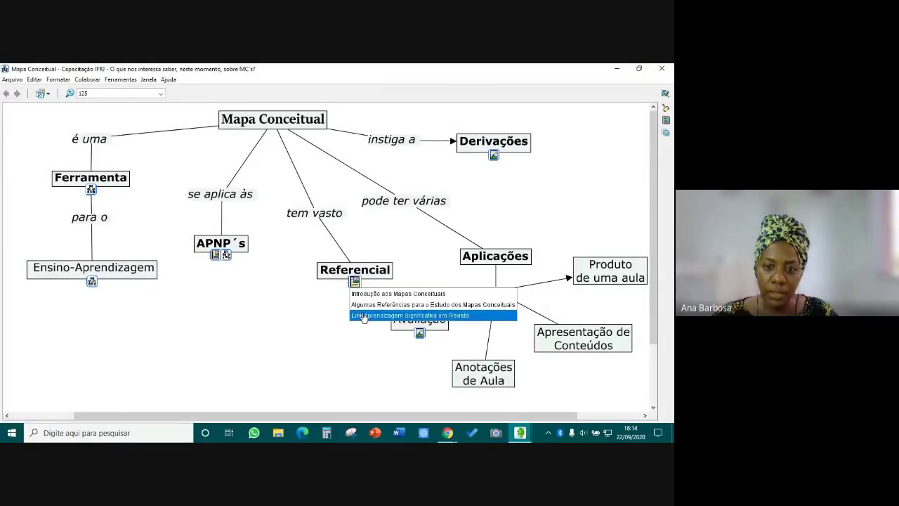
{"action": "left_click", "coordinate": [364, 315]}
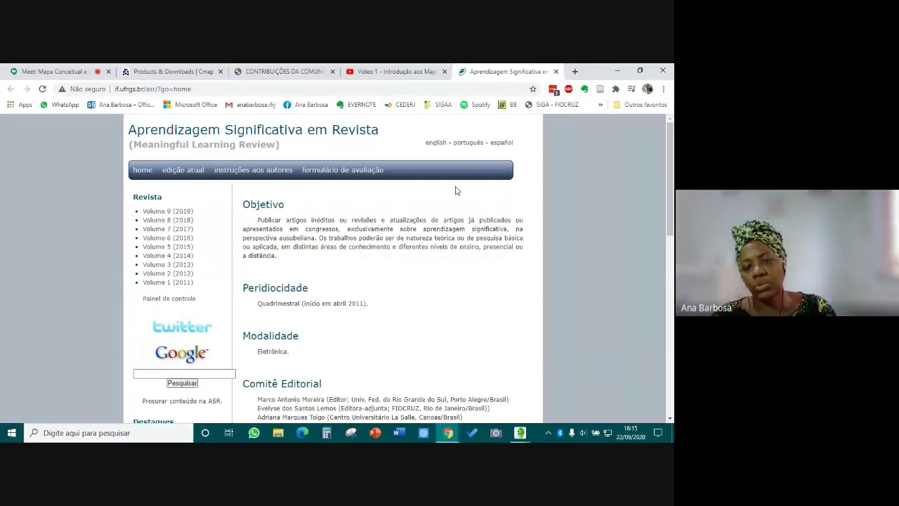
{"action": "left_click", "coordinate": [617, 71]}
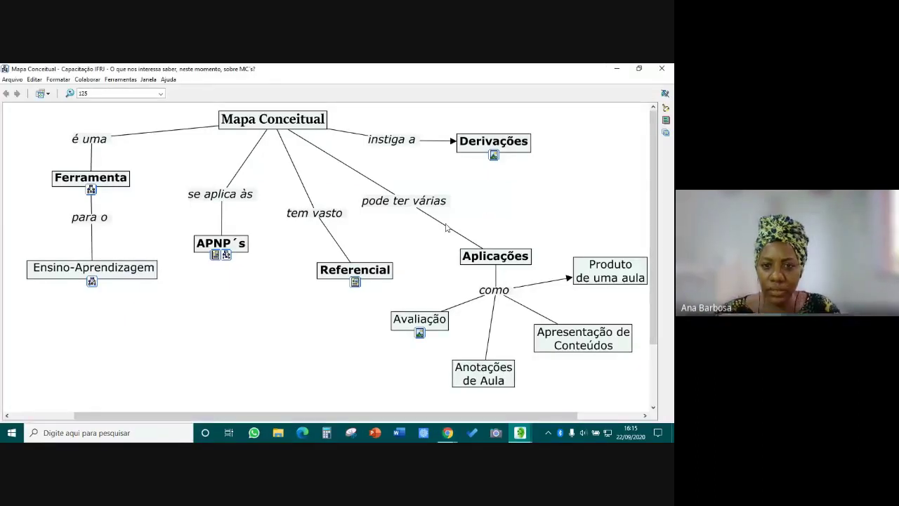
Display the list of resources attached to the Avaliação concept
{"action": "mouse_move", "coordinate": [372, 269]}
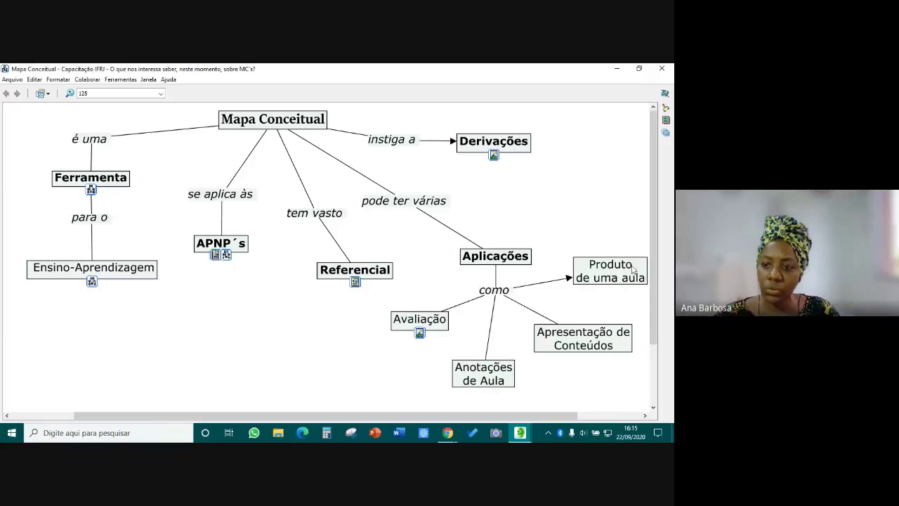
{"action": "left_click", "coordinate": [419, 333]}
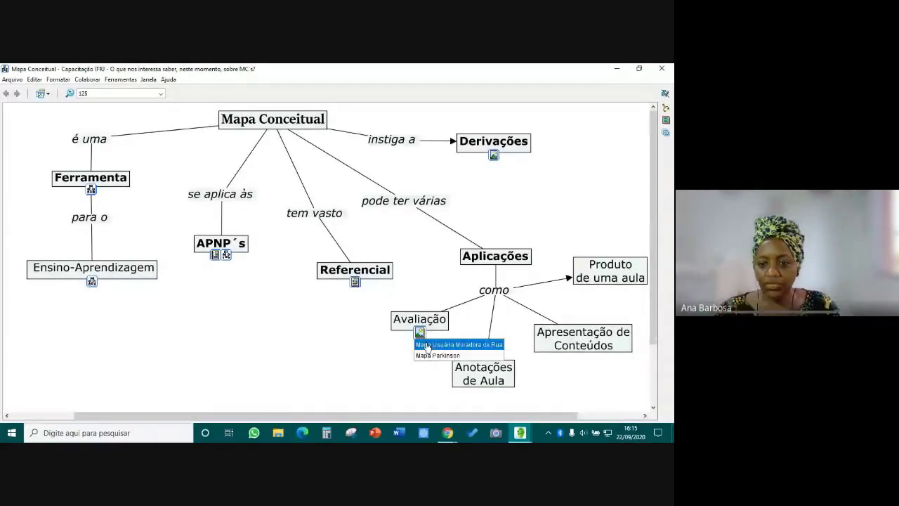
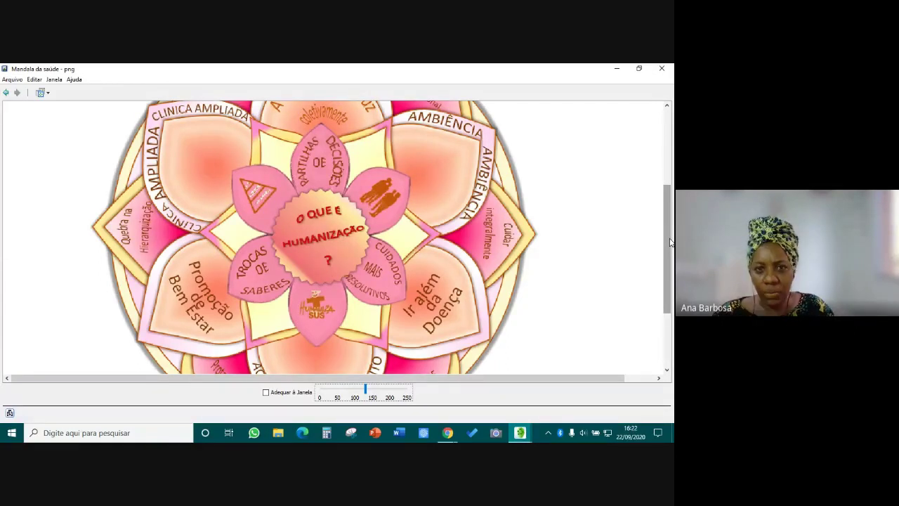
Examine the Mandala da saúde image from its lower petals up to its upper edge, and close it
{"action": "left_click_drag", "start_coordinate": [665, 246], "coordinate": [671, 267]}
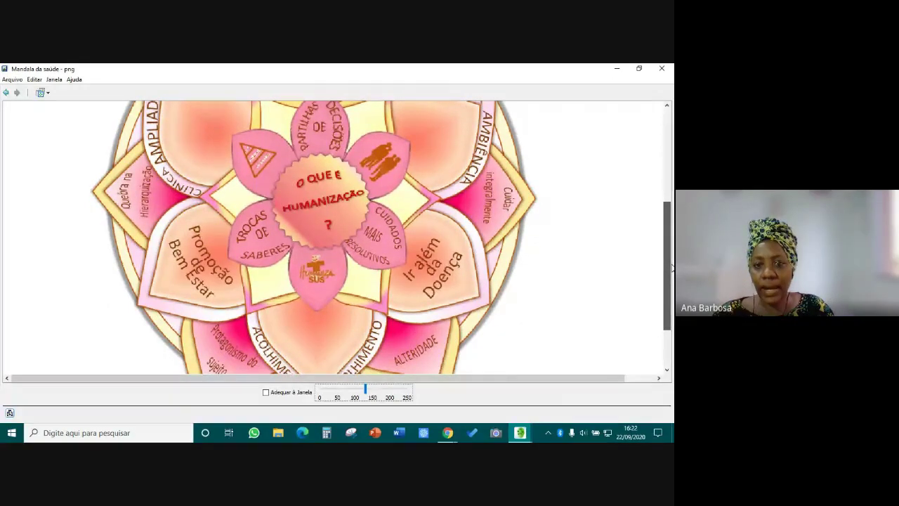
{"action": "left_click_drag", "start_coordinate": [671, 267], "coordinate": [673, 254]}
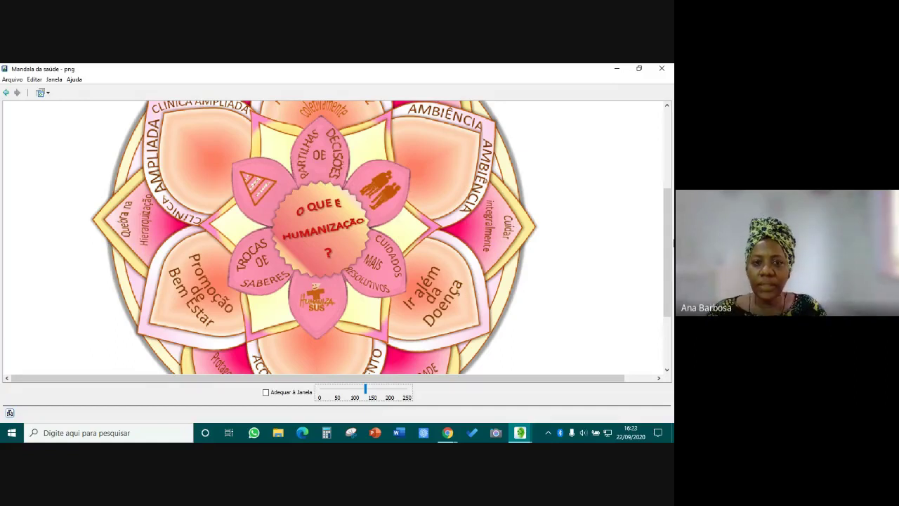
{"action": "left_click_drag", "start_coordinate": [672, 206], "coordinate": [672, 229]}
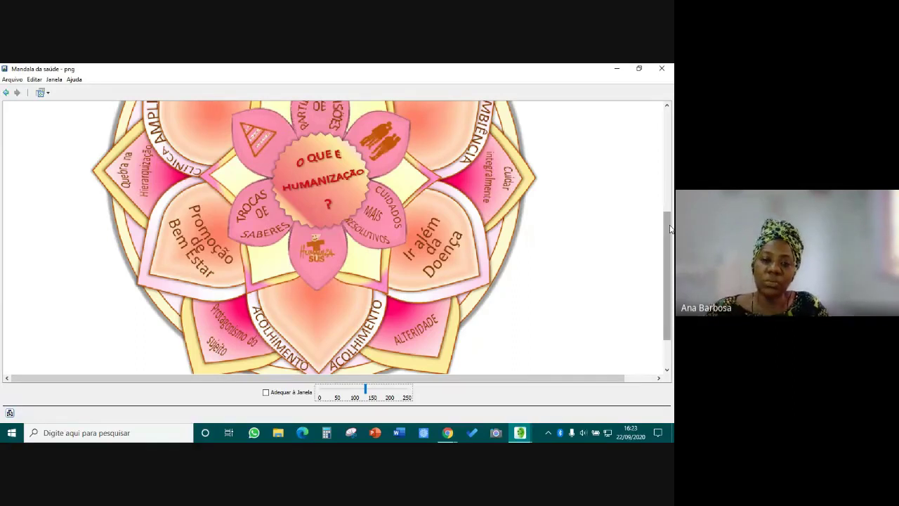
{"action": "left_click_drag", "start_coordinate": [671, 228], "coordinate": [672, 209]}
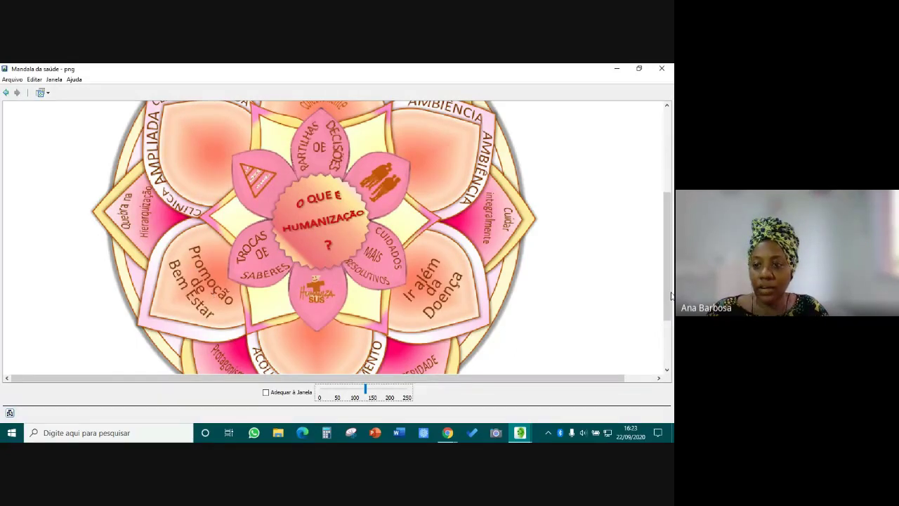
{"action": "left_click_drag", "start_coordinate": [665, 291], "coordinate": [666, 319]}
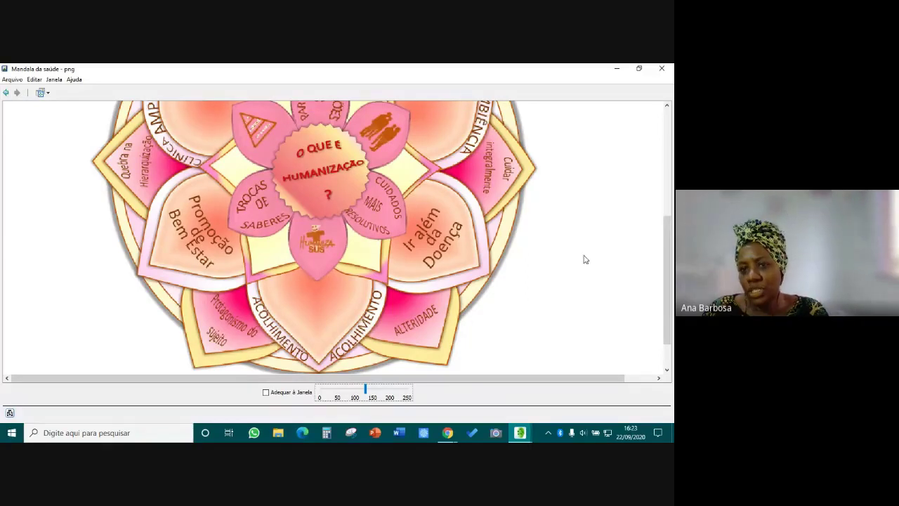
{"action": "mouse_move", "coordinate": [668, 293]}
{"action": "left_mouse_down"}
{"action": "mouse_move", "coordinate": [667, 277]}
{"action": "mouse_move", "coordinate": [672, 294]}
{"action": "left_mouse_up"}
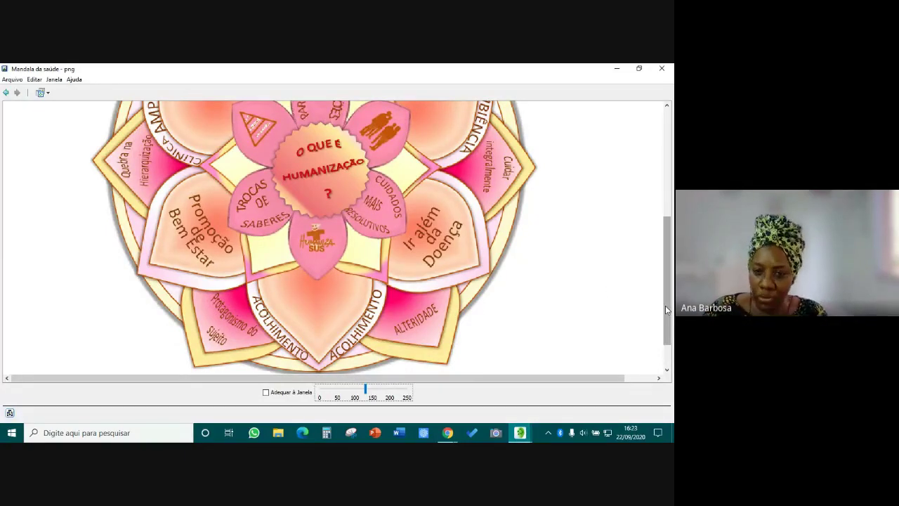
{"action": "left_click_drag", "start_coordinate": [664, 306], "coordinate": [666, 254]}
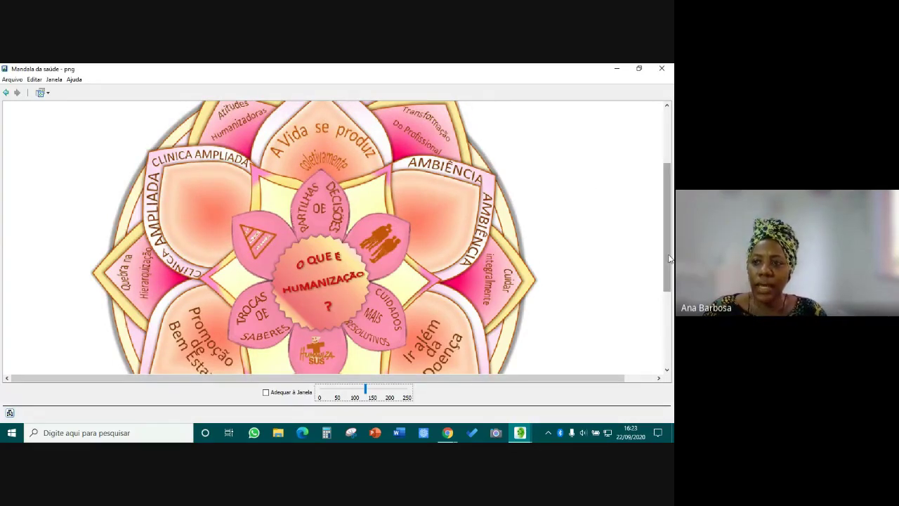
{"action": "left_click_drag", "start_coordinate": [667, 259], "coordinate": [672, 234]}
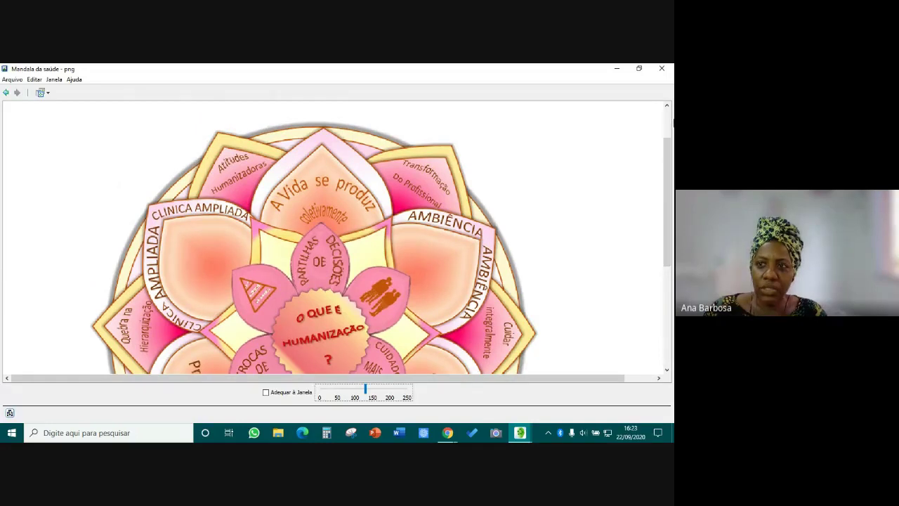
{"action": "left_click", "coordinate": [661, 69]}
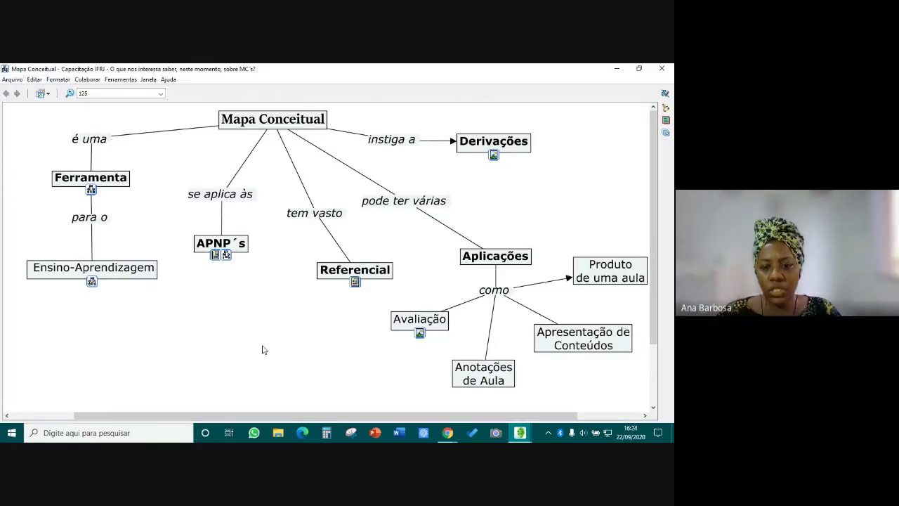
Review the formats available for exporting the Cmap and the Cmaps attached to Ensino-Aprendizagem and APNP´s
{"action": "left_click", "coordinate": [7, 82]}
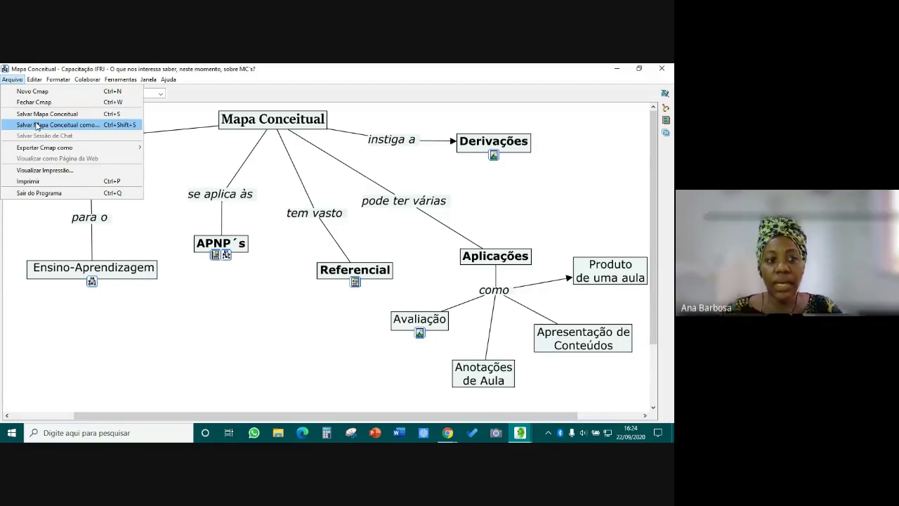
{"action": "mouse_move", "coordinate": [35, 148]}
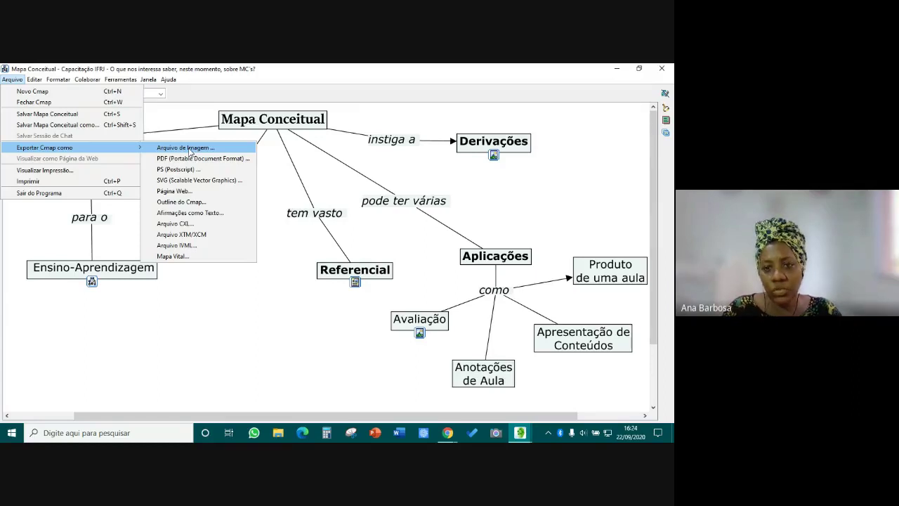
{"action": "left_click", "coordinate": [173, 371]}
{"action": "left_click", "coordinate": [92, 281]}
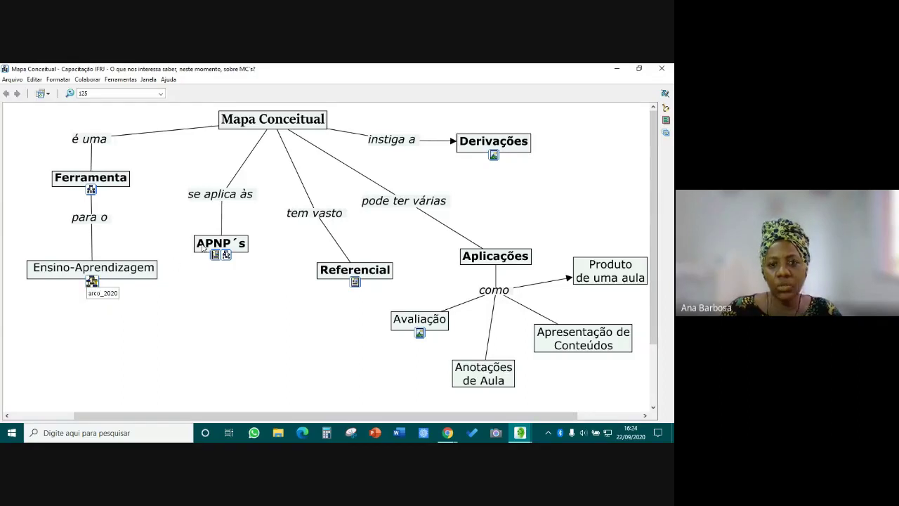
{"action": "left_click", "coordinate": [226, 254]}
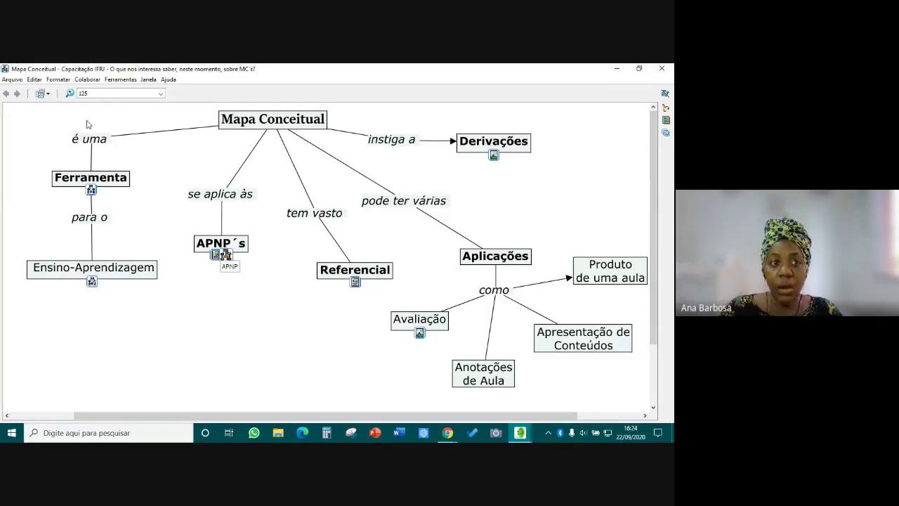
{"action": "left_click", "coordinate": [14, 80]}
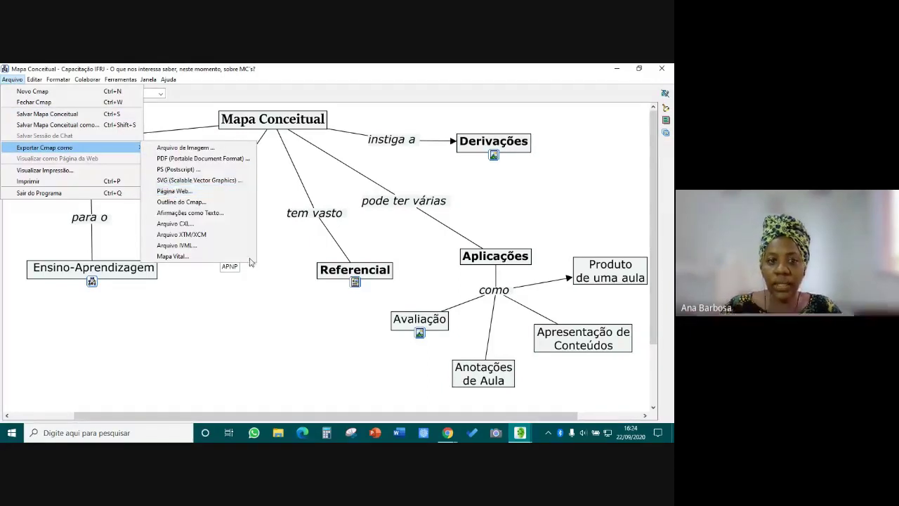
{"action": "left_click", "coordinate": [270, 288]}
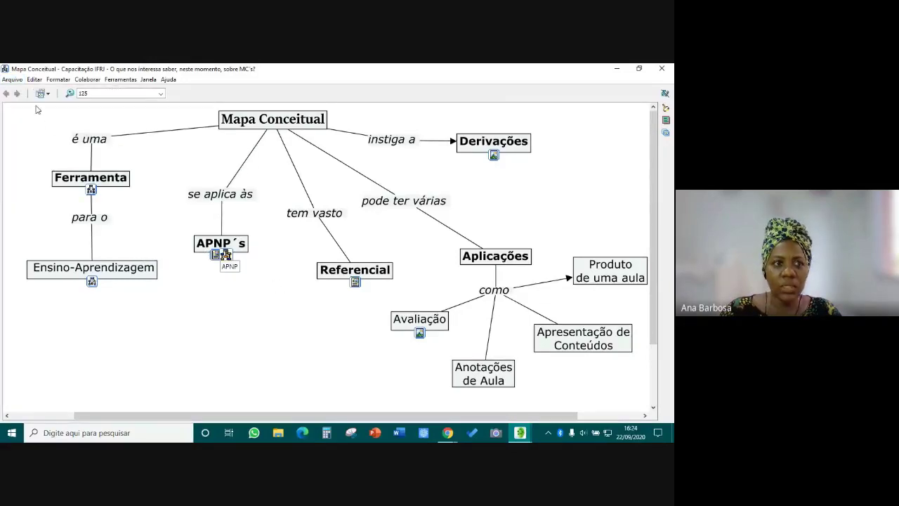
Inspect the files stored in the Capacitação IFRJ folder under Meus Cmaps and return to the concept map
{"action": "mouse_move", "coordinate": [521, 433]}
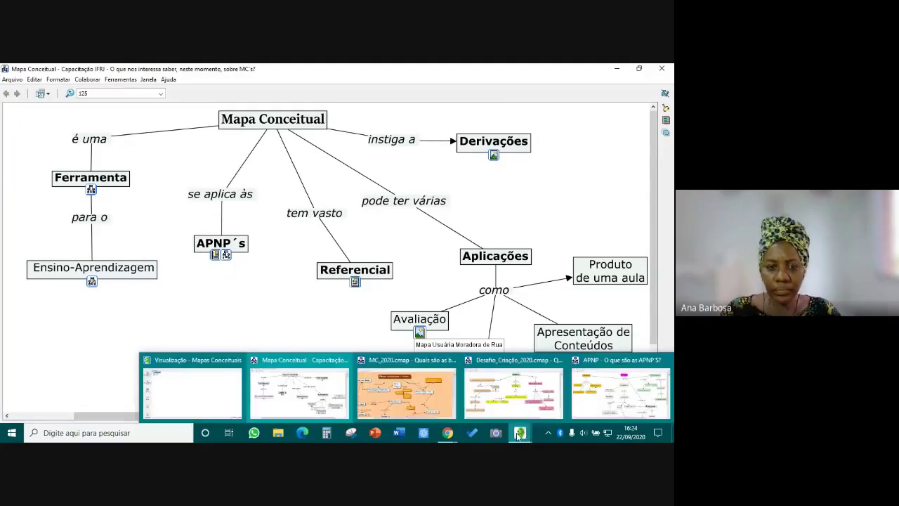
{"action": "left_click", "coordinate": [222, 398]}
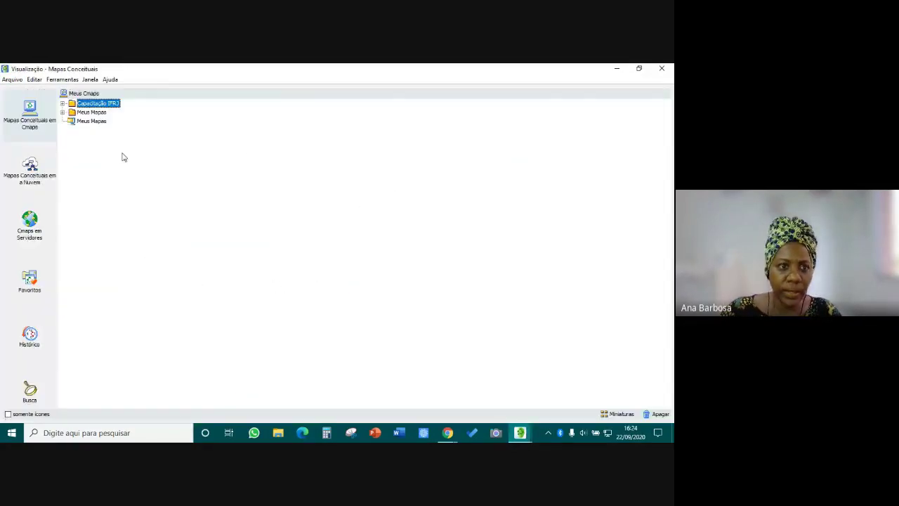
{"action": "double_click", "coordinate": [102, 104]}
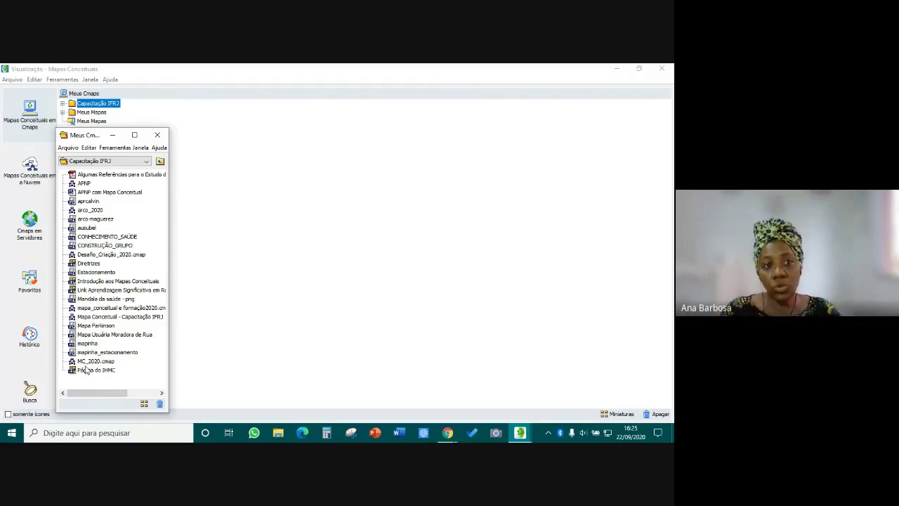
{"action": "left_click", "coordinate": [617, 71]}
{"action": "left_click", "coordinate": [159, 134]}
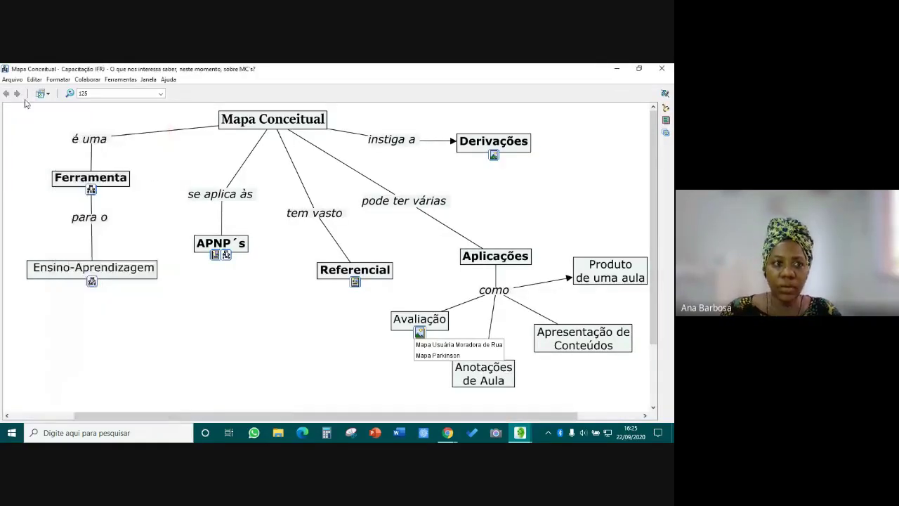
Check the Cmap's export formats again and display the map's list of propositions
{"action": "left_click", "coordinate": [12, 79]}
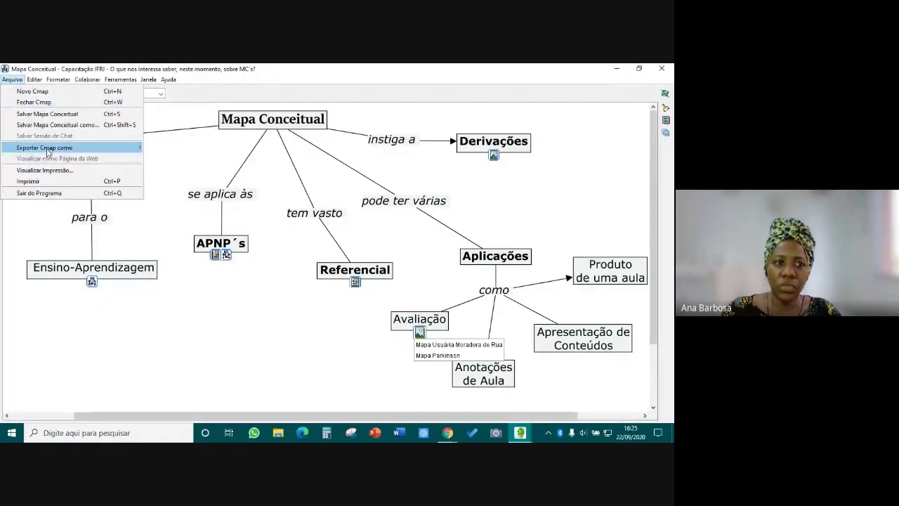
{"action": "mouse_move", "coordinate": [48, 150]}
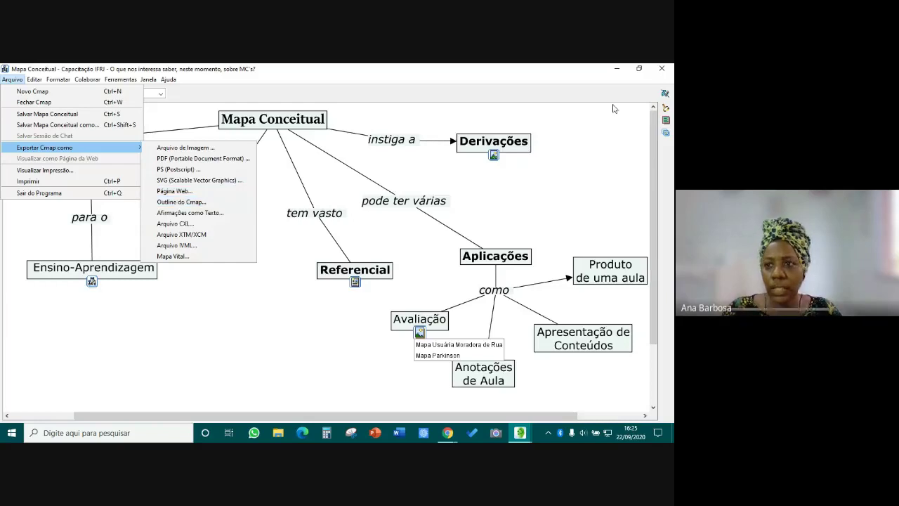
{"action": "left_click", "coordinate": [666, 120]}
{"action": "left_click", "coordinate": [665, 120]}
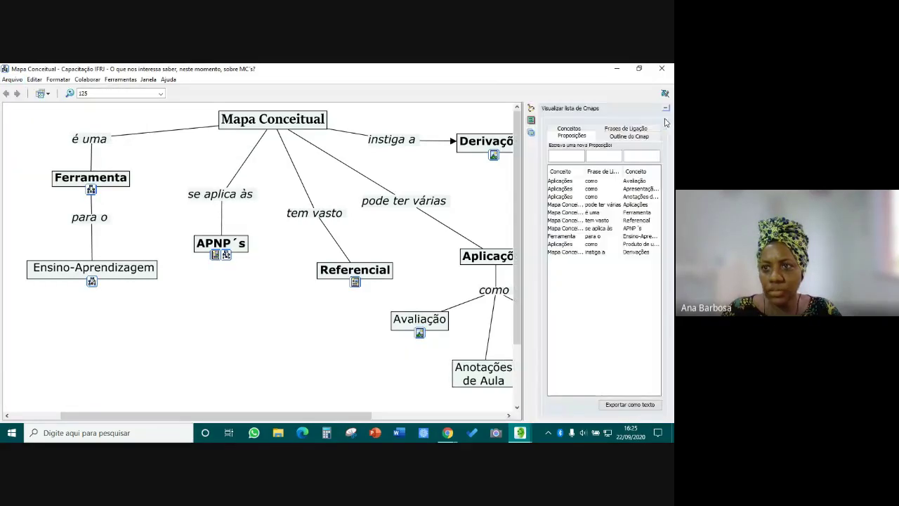
Display the Cmap's outline and close the list view of the map
{"action": "left_click", "coordinate": [623, 134]}
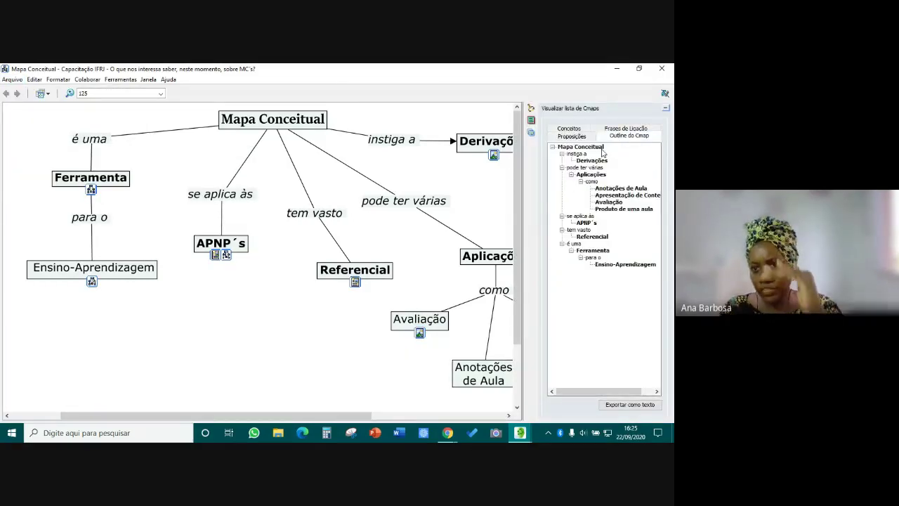
{"action": "left_click", "coordinate": [665, 108]}
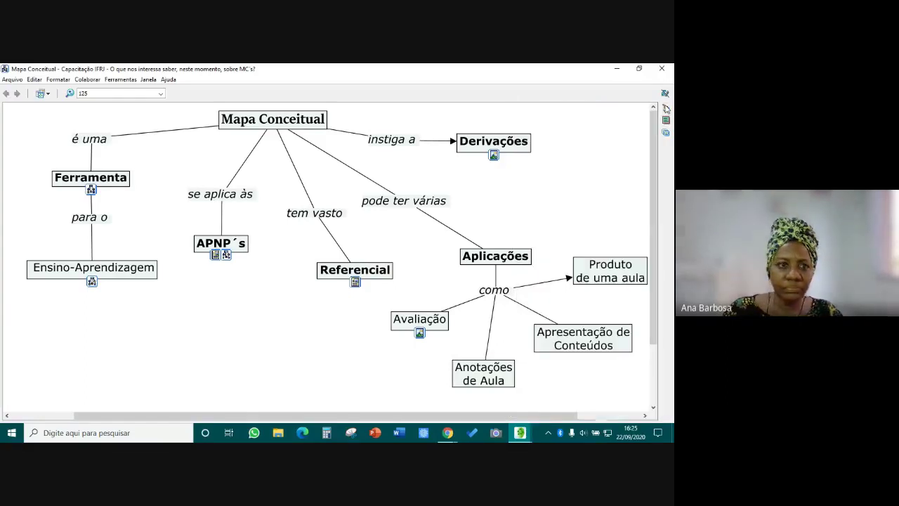
Select all the concepts in the map, try bold text on them in the Styles settings, and turn bold off
{"action": "left_click", "coordinate": [39, 80]}
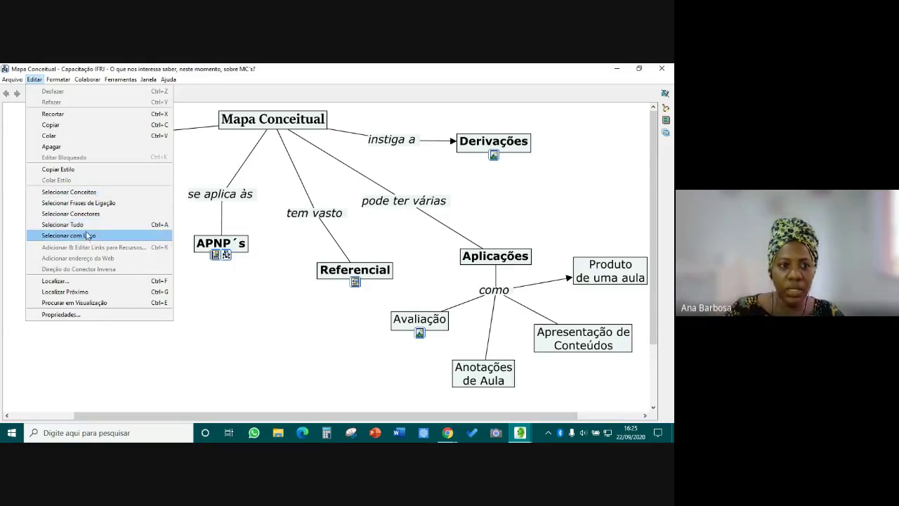
{"action": "left_click", "coordinate": [68, 192]}
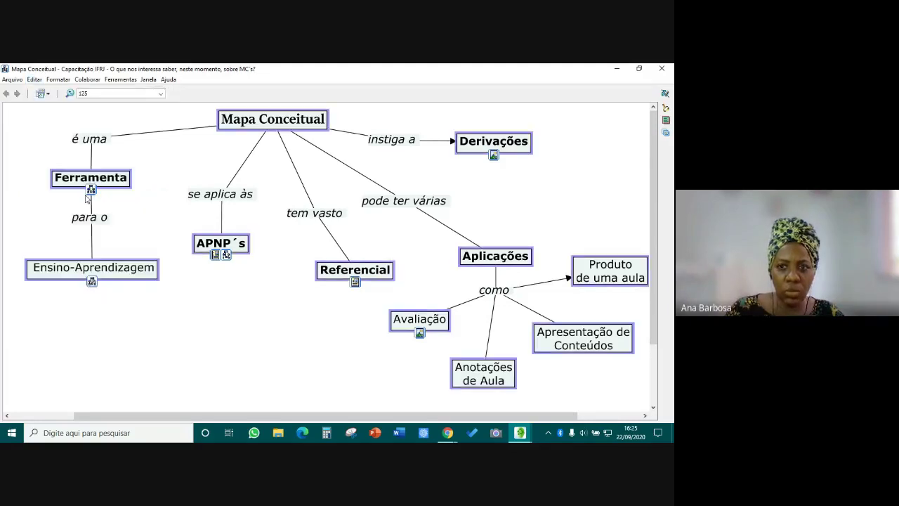
{"action": "left_click", "coordinate": [59, 80]}
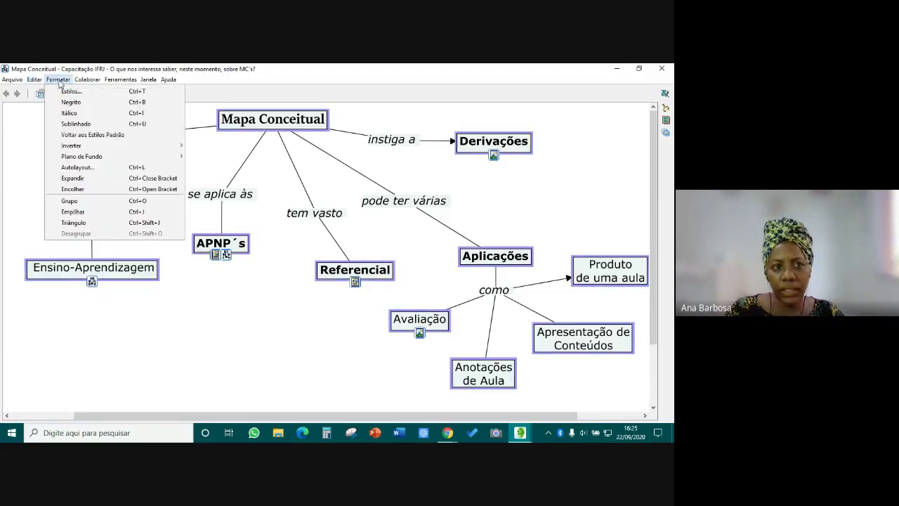
{"action": "left_click", "coordinate": [69, 91]}
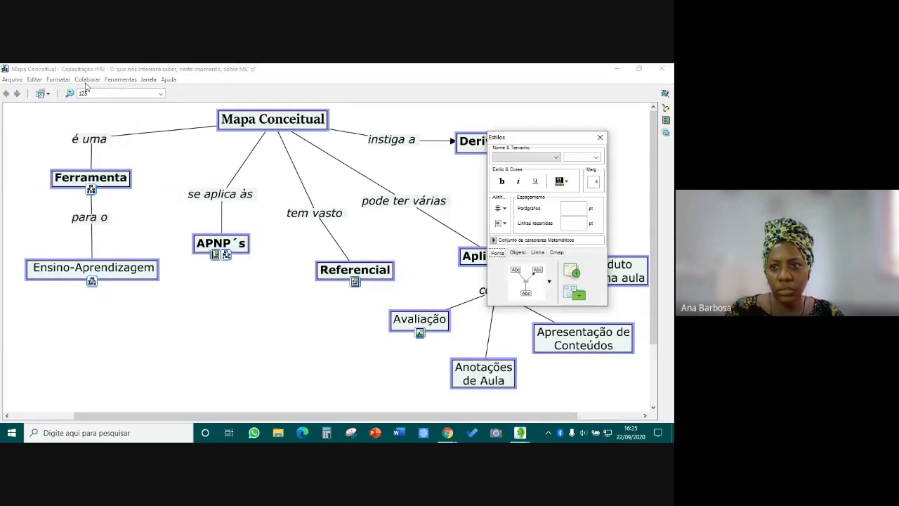
{"action": "left_click", "coordinate": [503, 182]}
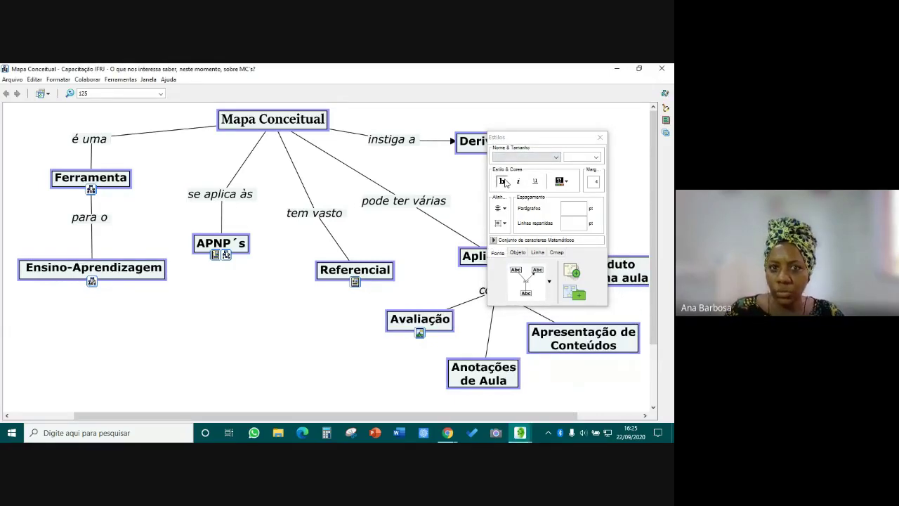
{"action": "left_click", "coordinate": [502, 181]}
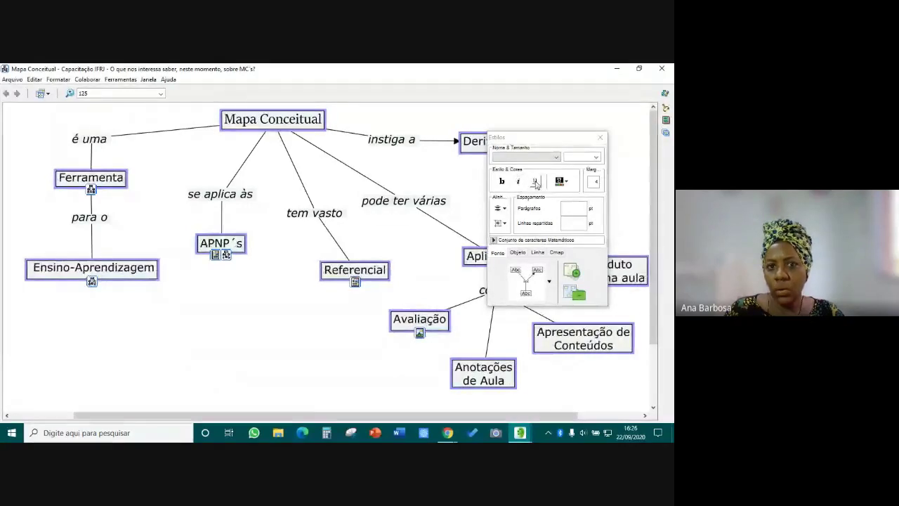
Try underlining the selected concepts' text, remove the underline, and set the font colour to red
{"action": "left_click", "coordinate": [535, 182]}
{"action": "left_click", "coordinate": [535, 182]}
{"action": "left_click", "coordinate": [565, 181]}
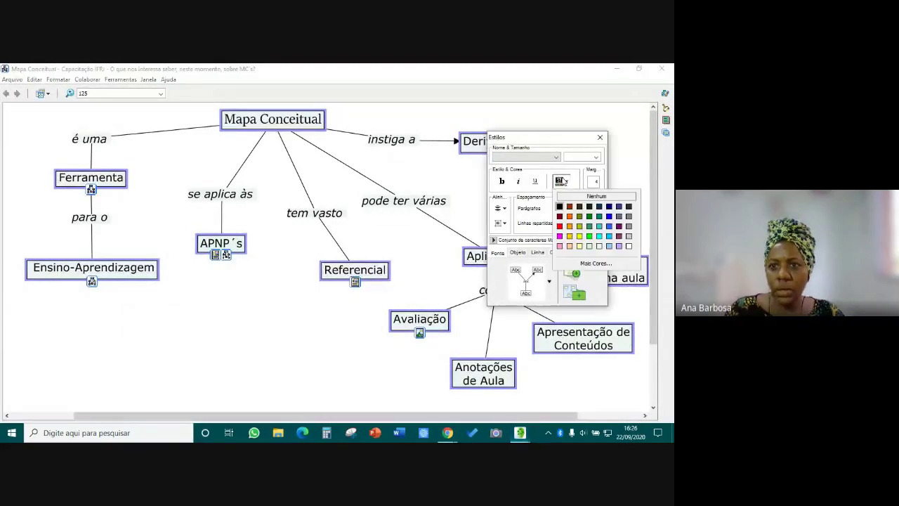
{"action": "left_click", "coordinate": [560, 226]}
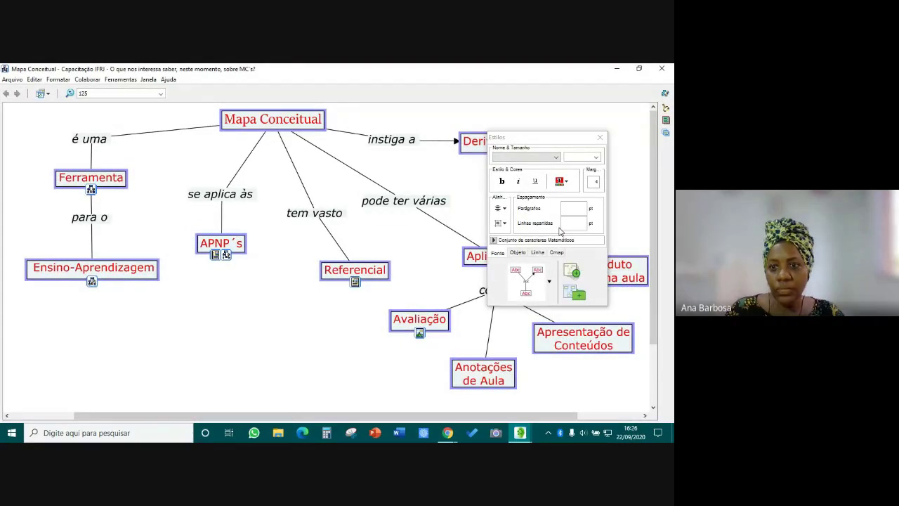
Left-align the text of the selected concepts and set its font size to 10 after trying 18
{"action": "left_click", "coordinate": [500, 207]}
{"action": "left_click", "coordinate": [500, 226]}
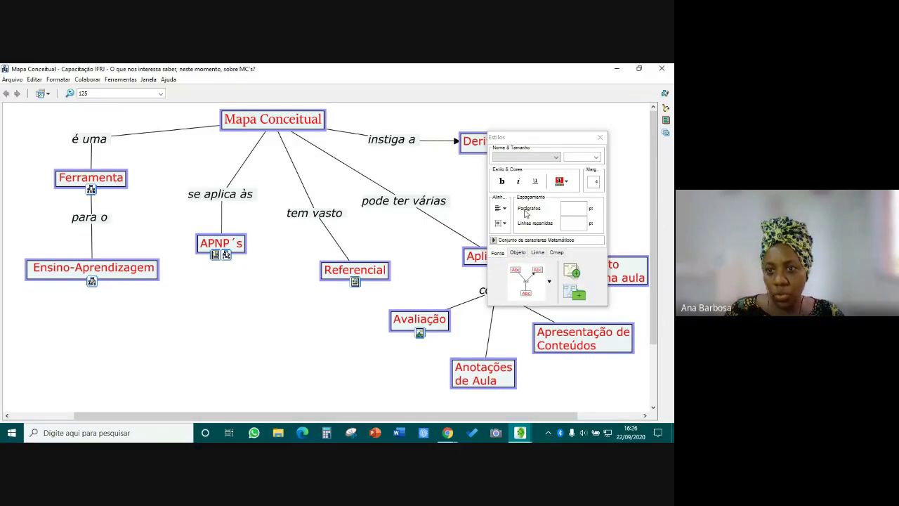
{"action": "left_click", "coordinate": [596, 157]}
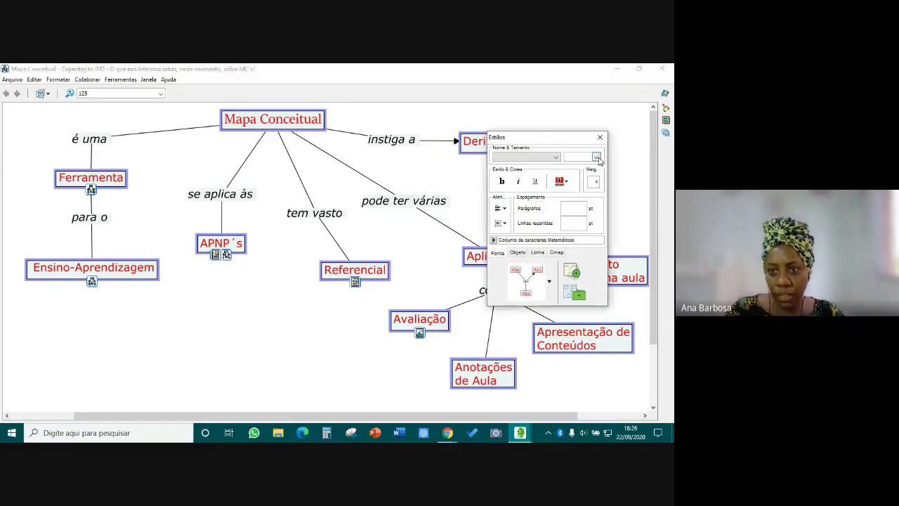
{"action": "left_click", "coordinate": [577, 195]}
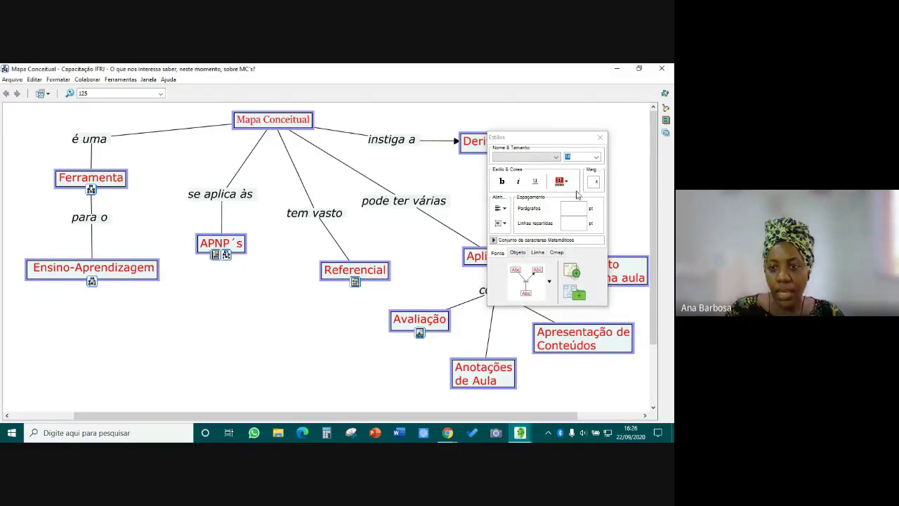
{"action": "left_click", "coordinate": [596, 156]}
{"action": "left_click", "coordinate": [587, 169]}
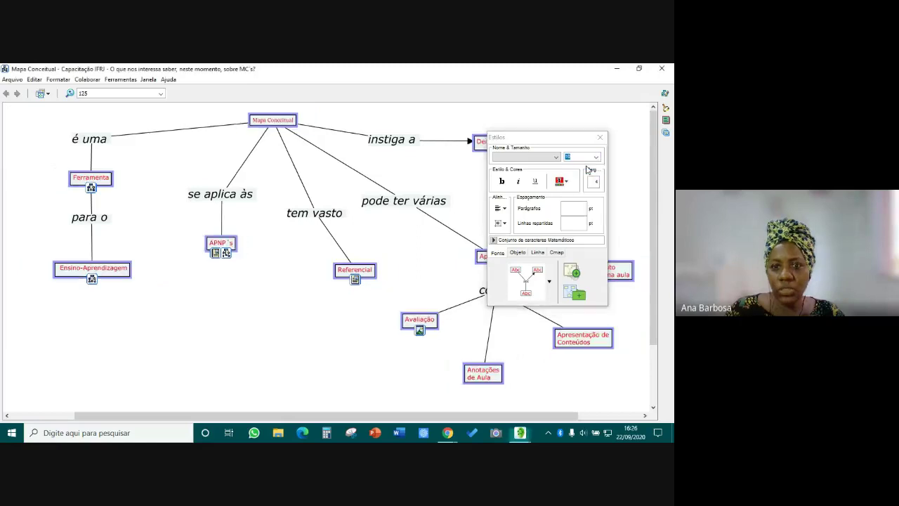